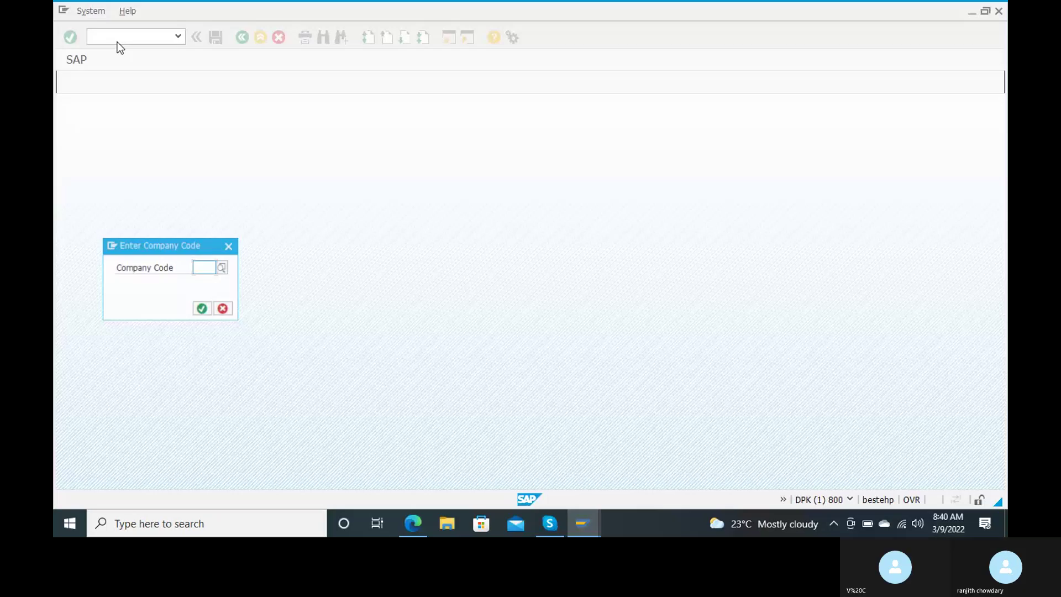
Step: Set the company code to RC15 for the G/L account document entry
{"action": "type", "text": "rc"}
{"action": "key", "text": "Down"}
{"action": "key", "text": "Return"}
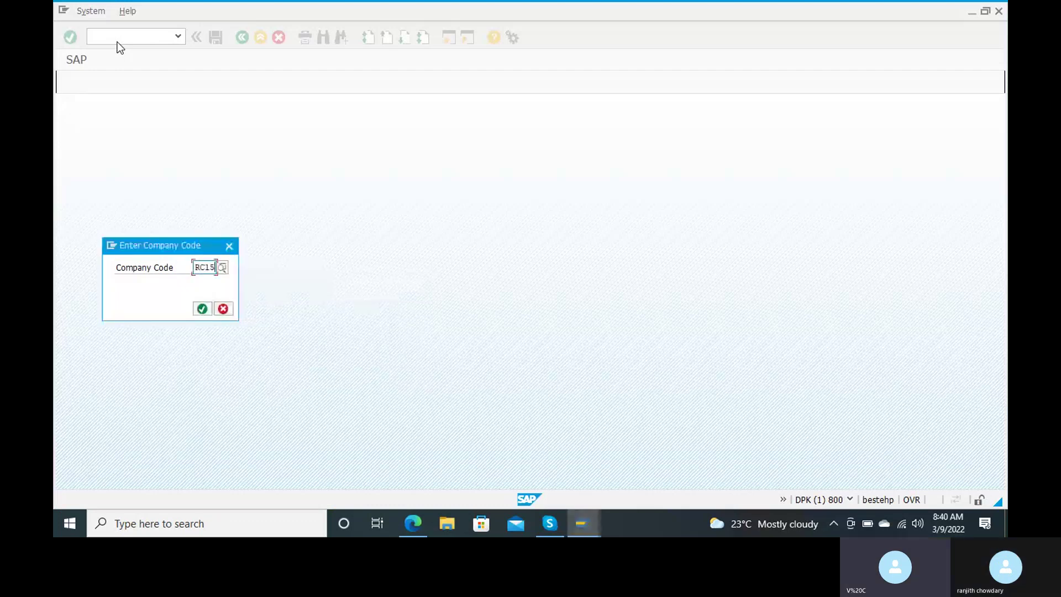
{"action": "left_click", "coordinate": [205, 306]}
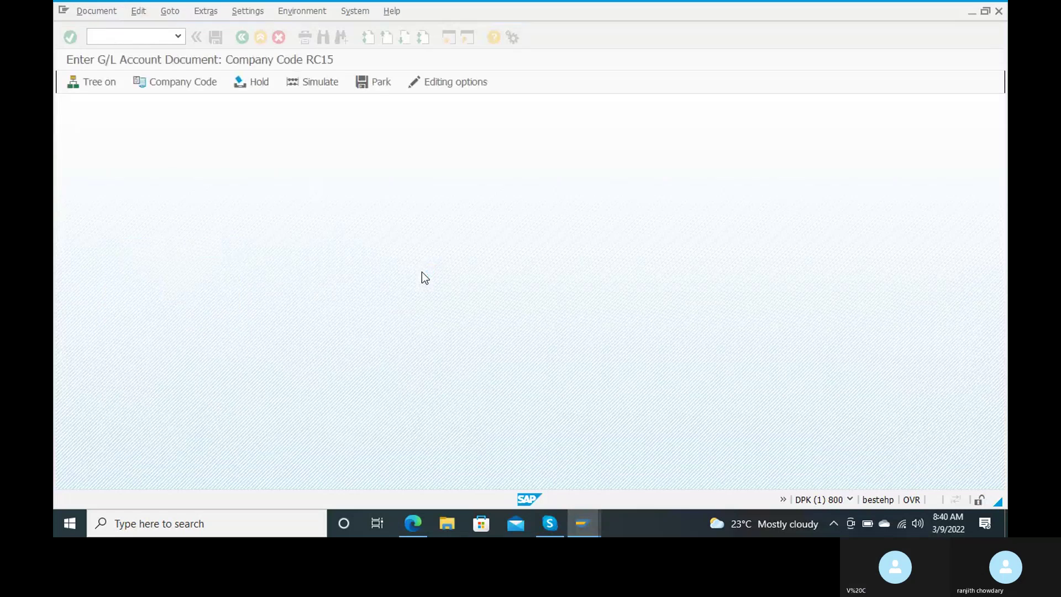
Step: Enter 09.03.2022 as the document date and 1 as the reference in the document header
{"action": "type", "text": "09"}
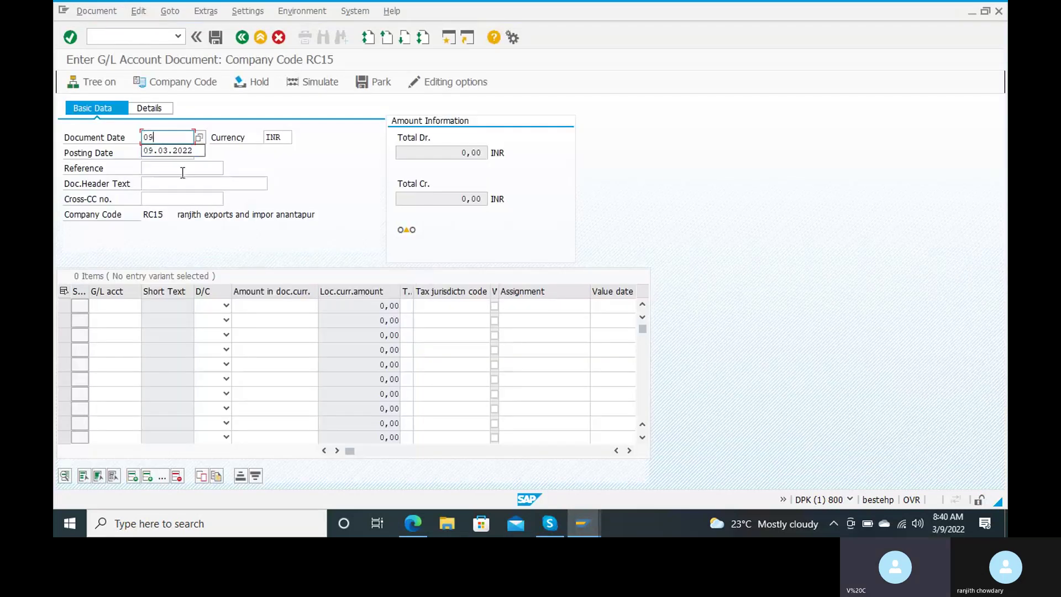
{"action": "key", "text": "Down"}
{"action": "key", "text": "Return"}
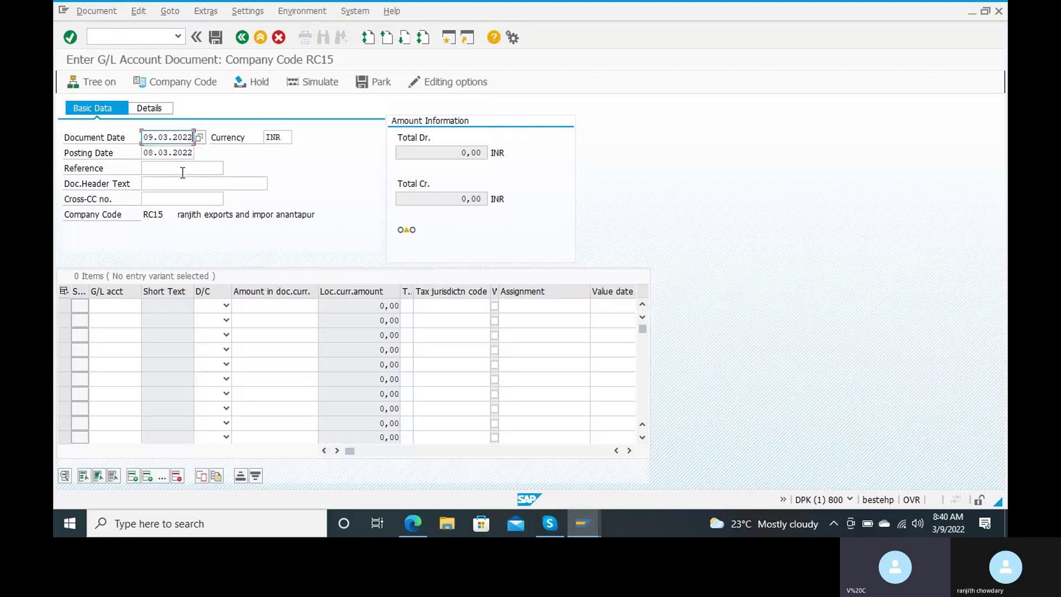
{"action": "left_click", "coordinate": [182, 172]}
{"action": "type", "text": "1"}
{"action": "key", "text": "Tab"}
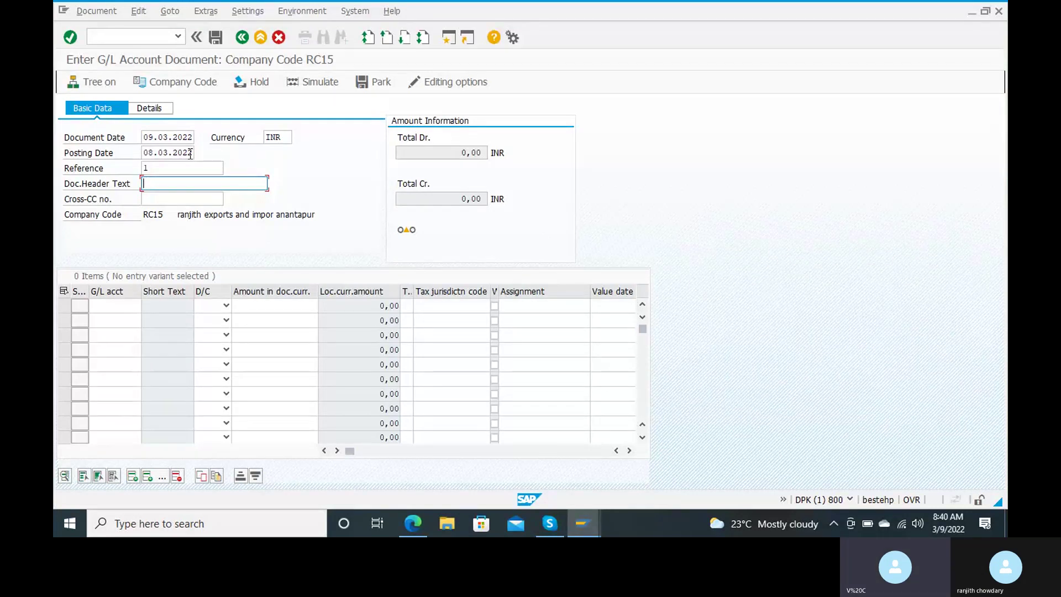
{"action": "left_click", "coordinate": [190, 154]}
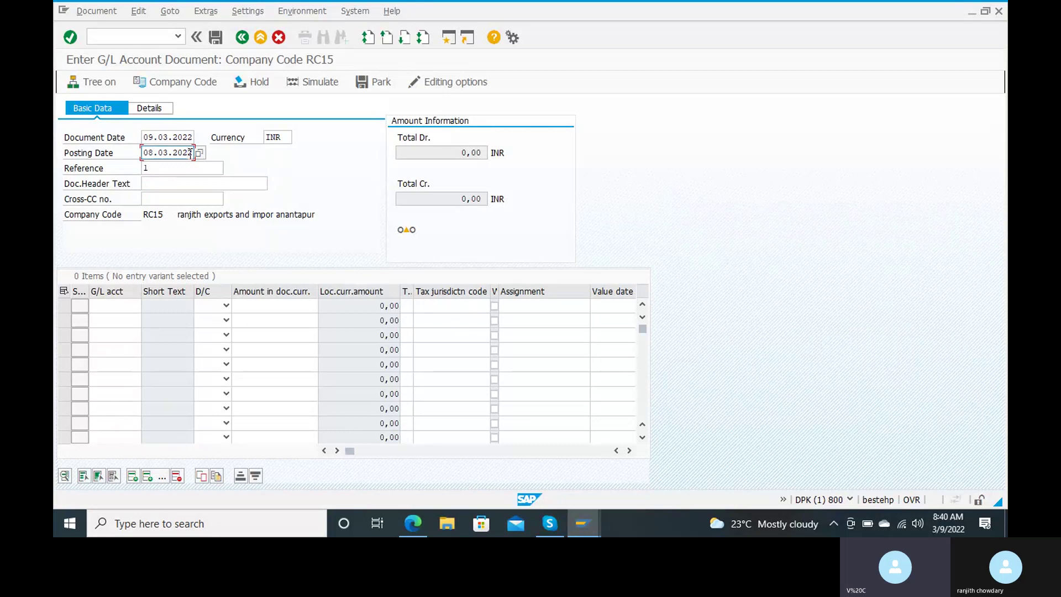
Step: Leave the document entry and open the posting period maintenance with transaction OB52
{"action": "left_click", "coordinate": [149, 37]}
{"action": "type", "text": "/"}
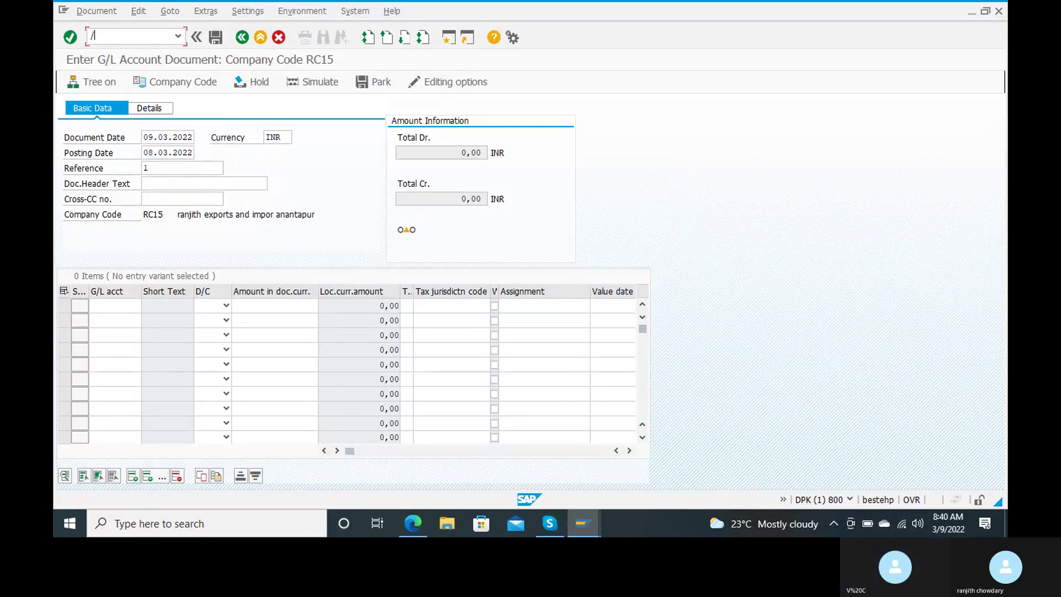
{"action": "type", "text": "nob"}
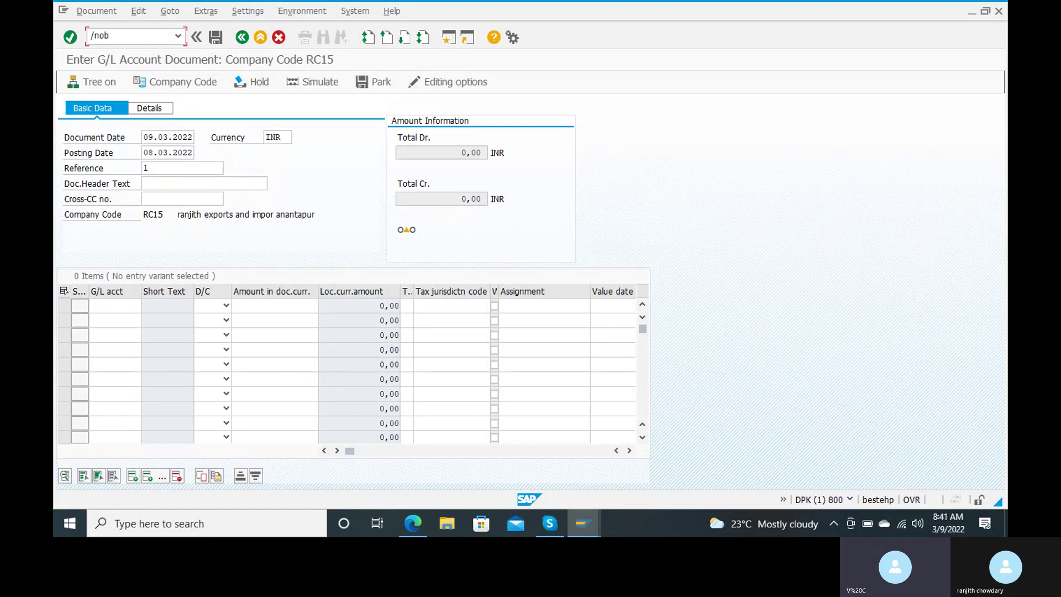
{"action": "type", "text": "52"}
{"action": "key", "text": "Return"}
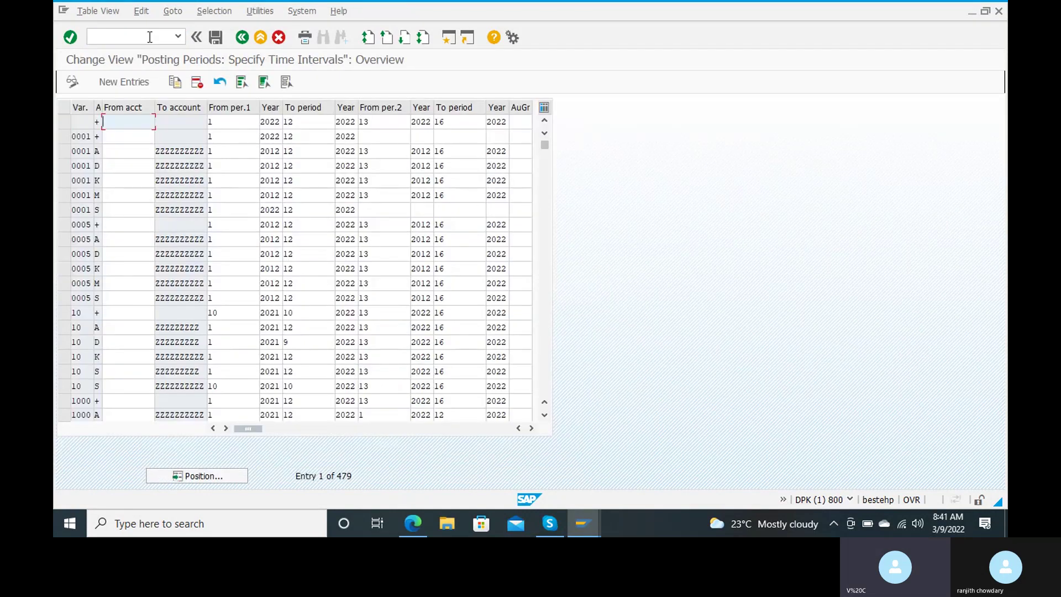
Step: Position the posting periods table on posting period variant RANJ
{"action": "left_click", "coordinate": [213, 476]}
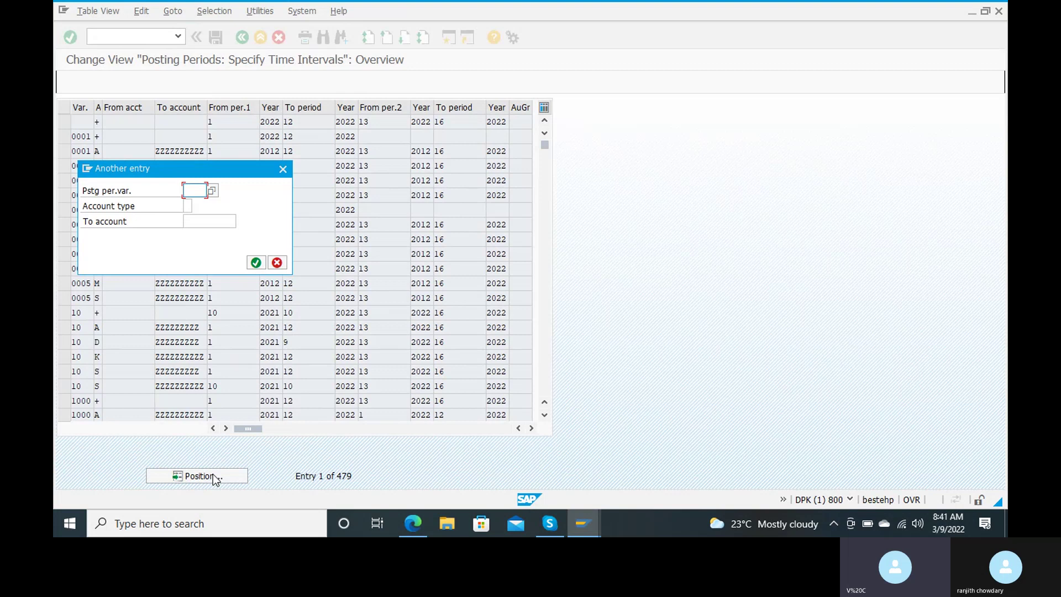
{"action": "type", "text": "r"}
{"action": "key", "text": "Down"}
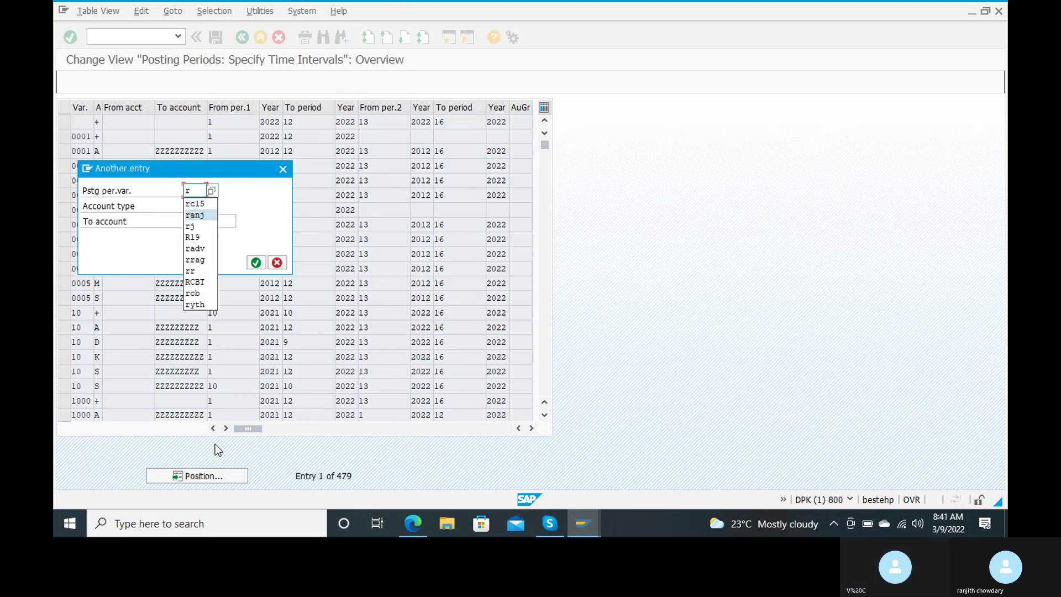
{"action": "key", "text": "Return"}
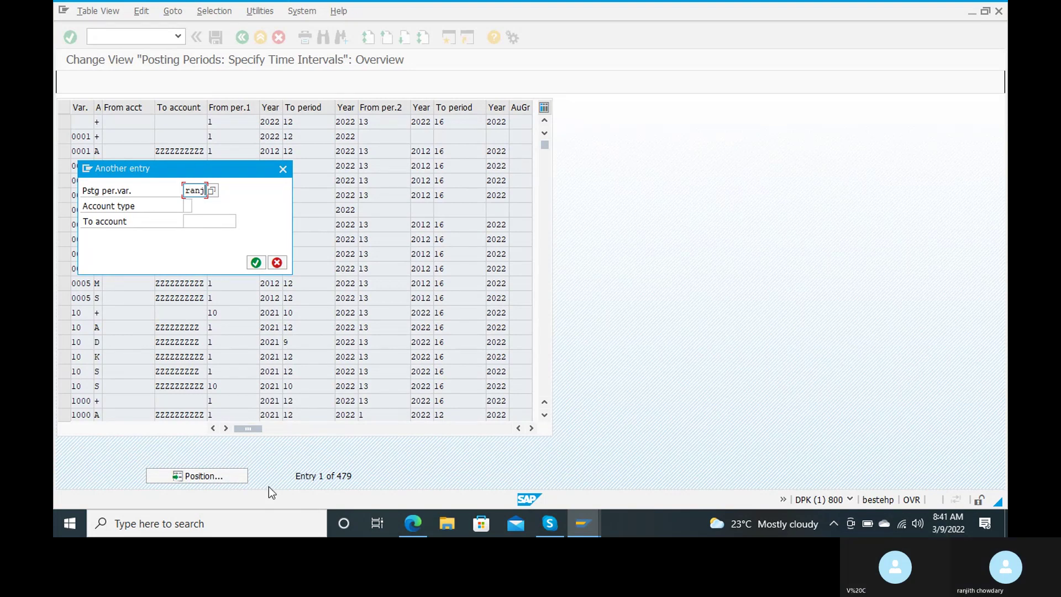
{"action": "left_click", "coordinate": [255, 263]}
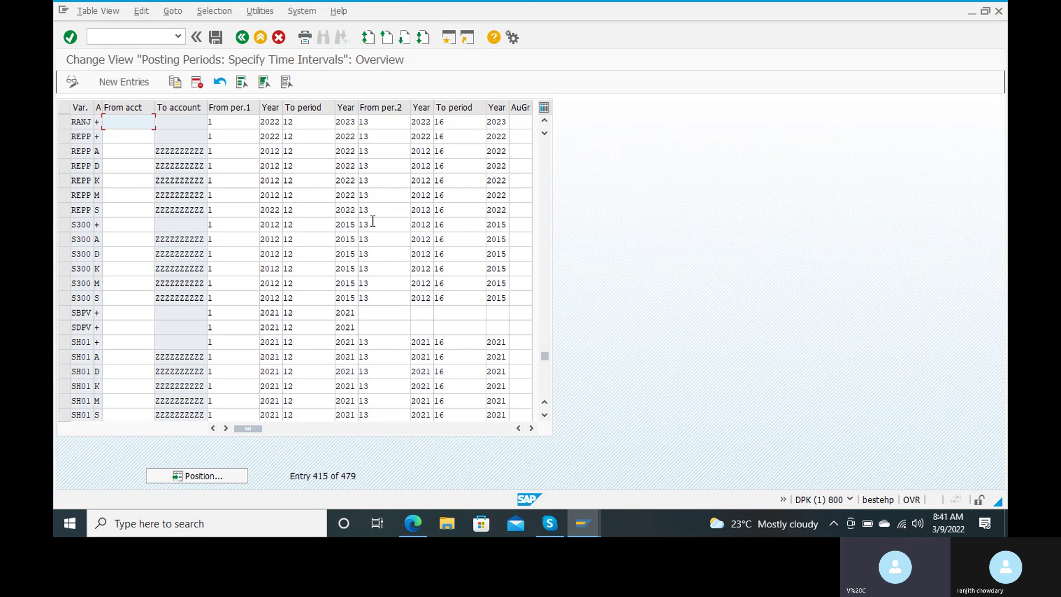
Step: Set the starting year of both period intervals of variant RANJ to 2021 and save under the proposed customizing request
{"action": "left_click", "coordinate": [273, 126]}
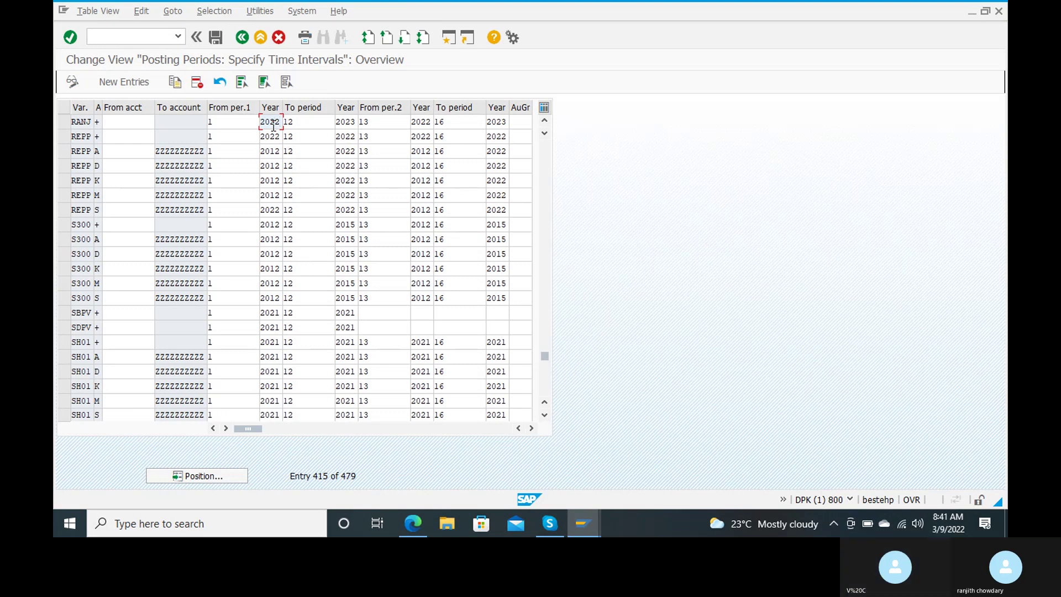
{"action": "type", "text": "1"}
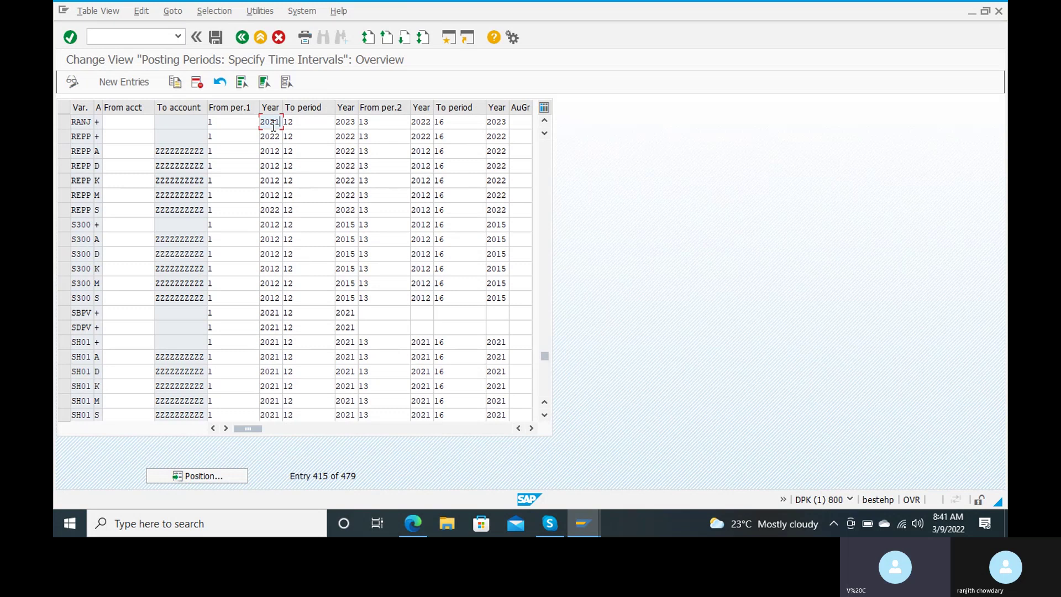
{"action": "left_click", "coordinate": [347, 134]}
{"action": "left_click", "coordinate": [349, 125]}
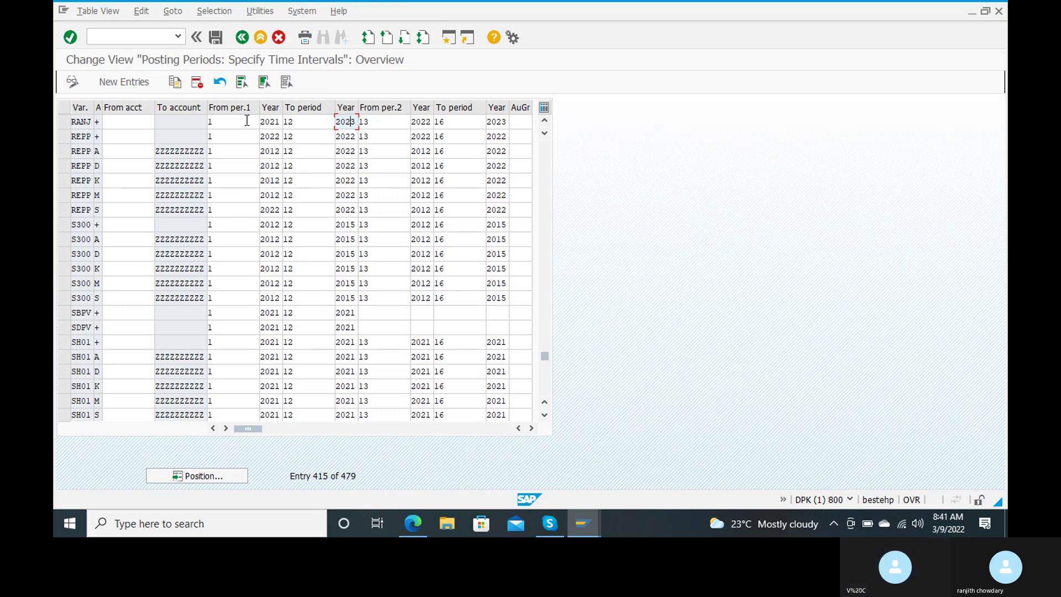
{"action": "left_click", "coordinate": [418, 125]}
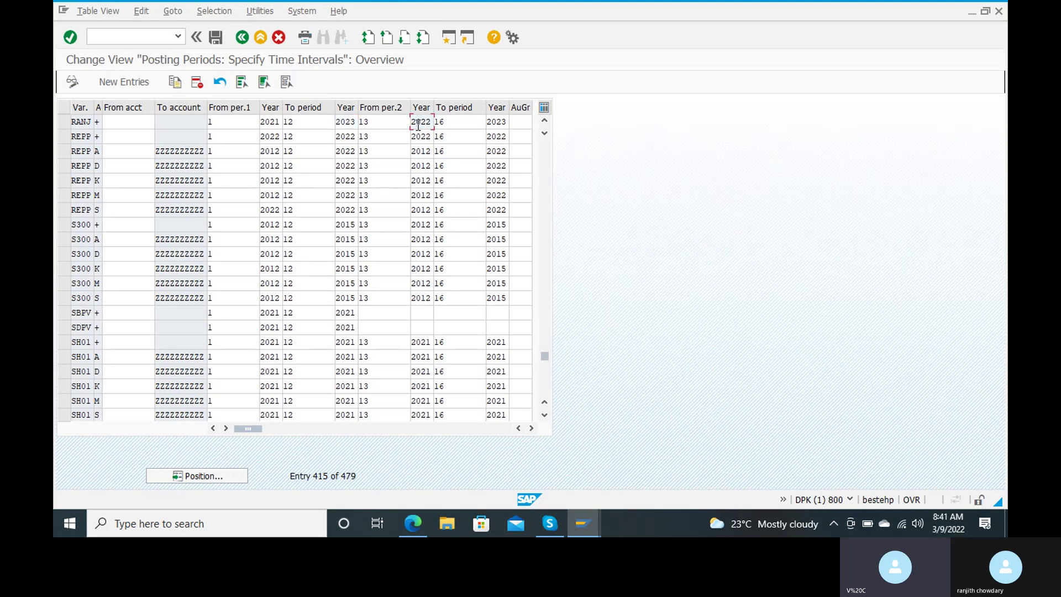
{"action": "key", "text": "Right"}
{"action": "key", "text": "Right"}
{"action": "key", "text": "BackSpace"}
{"action": "type", "text": "1"}
{"action": "left_click", "coordinate": [217, 38]}
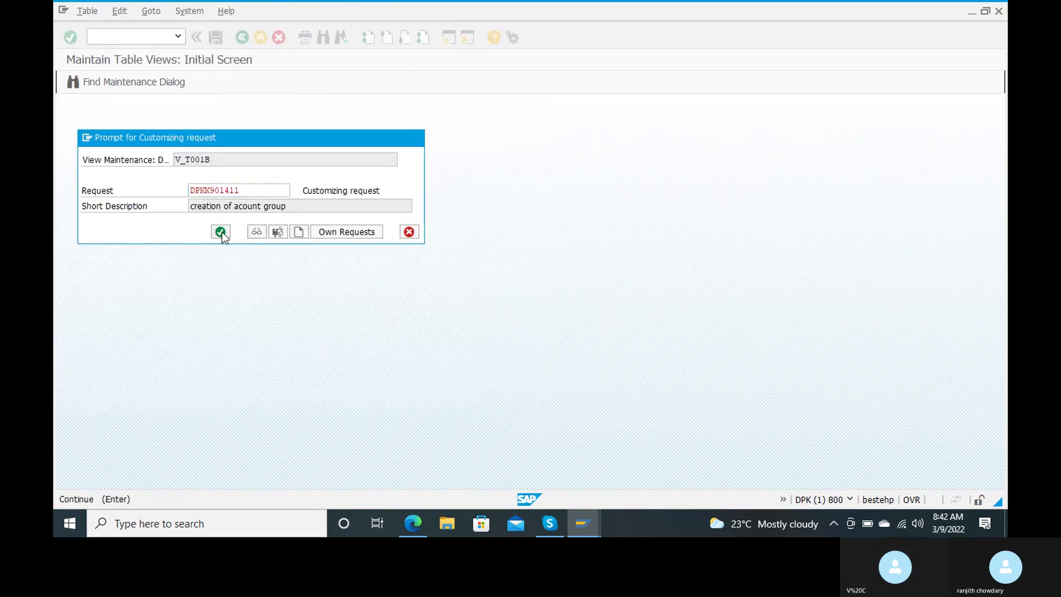
{"action": "left_click", "coordinate": [221, 231]}
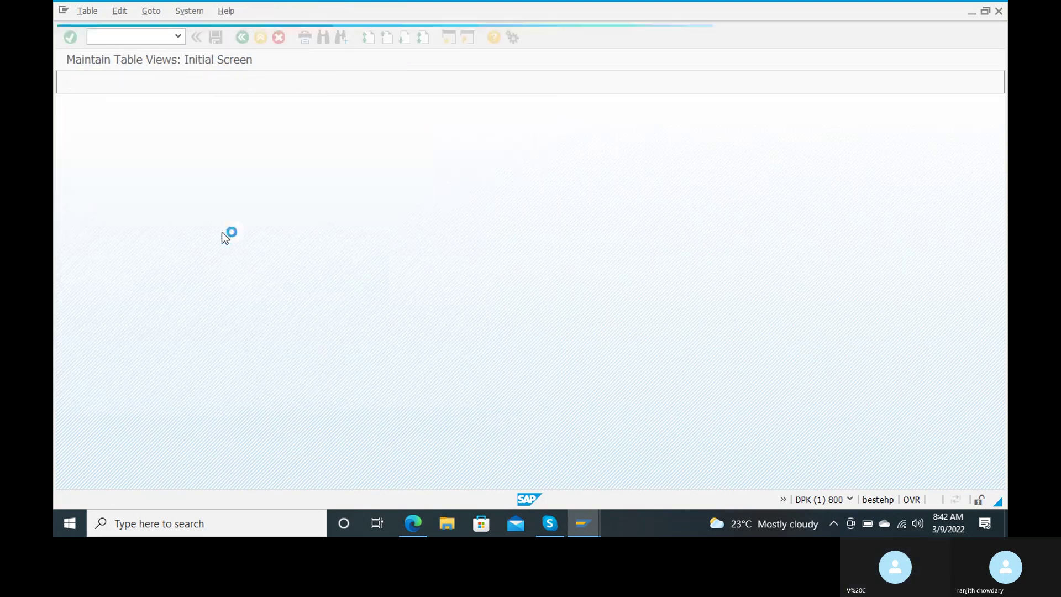
Step: Return to the G/L account document entry with transaction FB50
{"action": "type", "text": "/"}
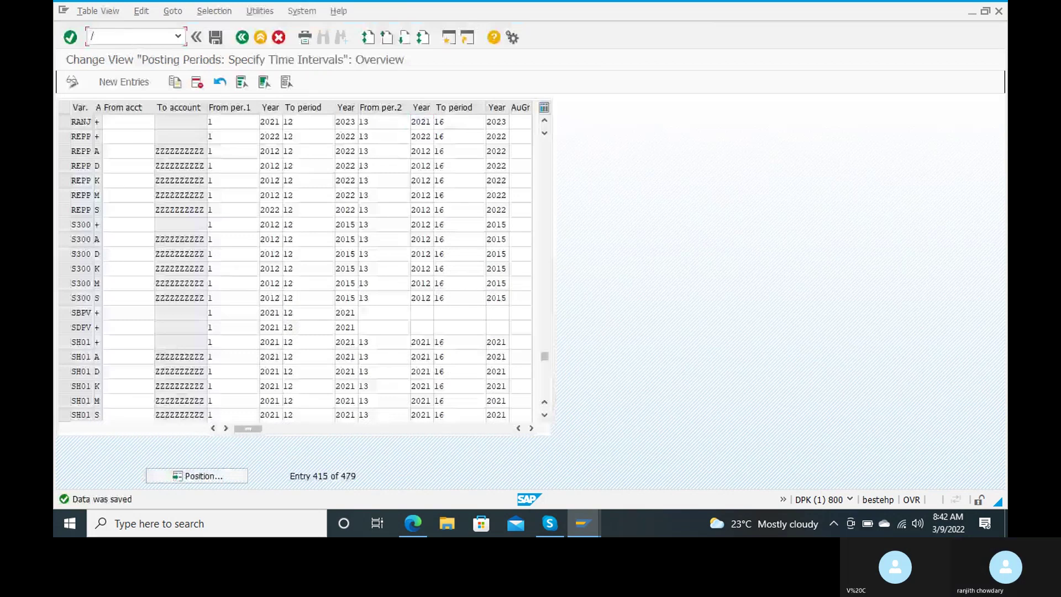
{"action": "type", "text": "n"}
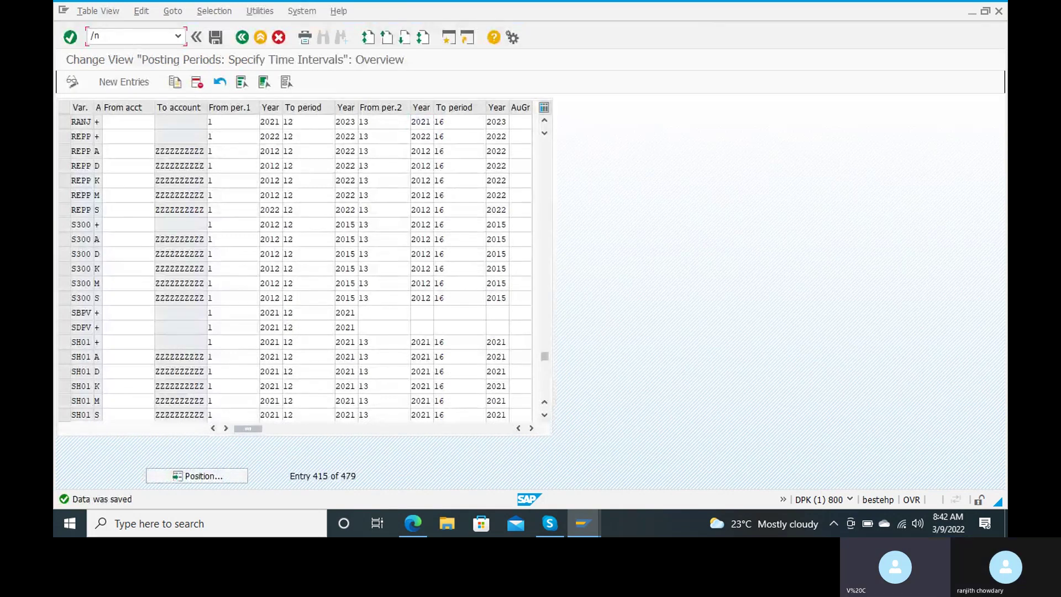
{"action": "type", "text": "fb50"}
{"action": "key", "text": "Return"}
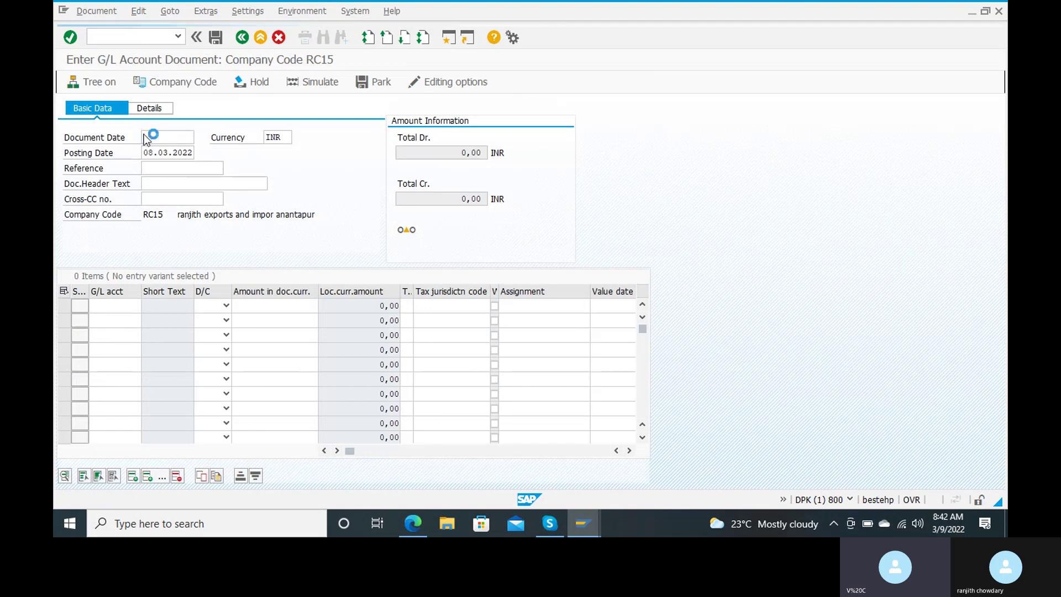
Step: Fill in the document header with document date 09.03.2022, reference 1 and header text "rent payment"
{"action": "type", "text": "0"}
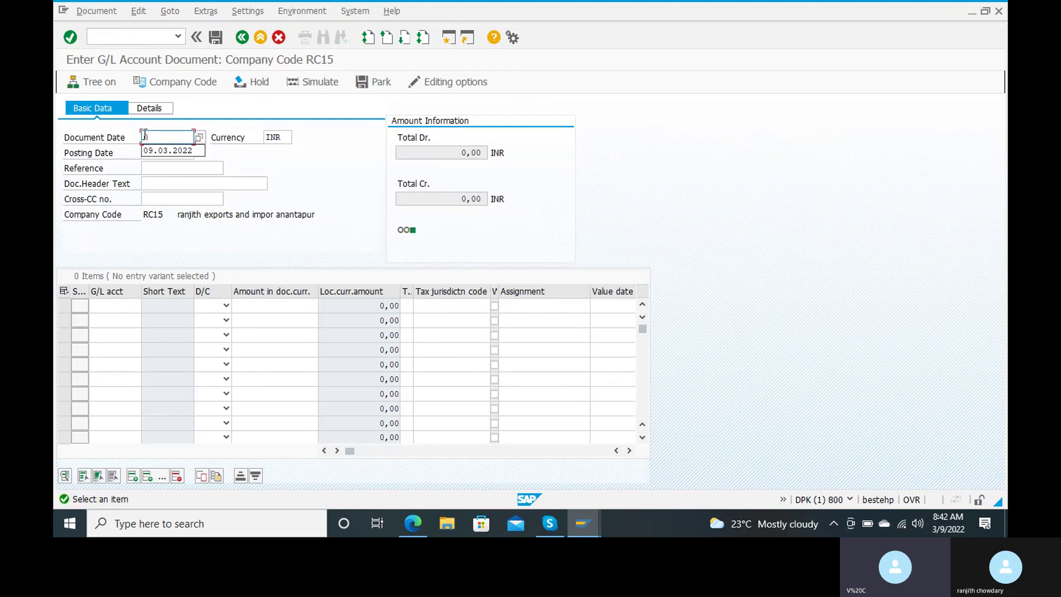
{"action": "left_click", "coordinate": [160, 150]}
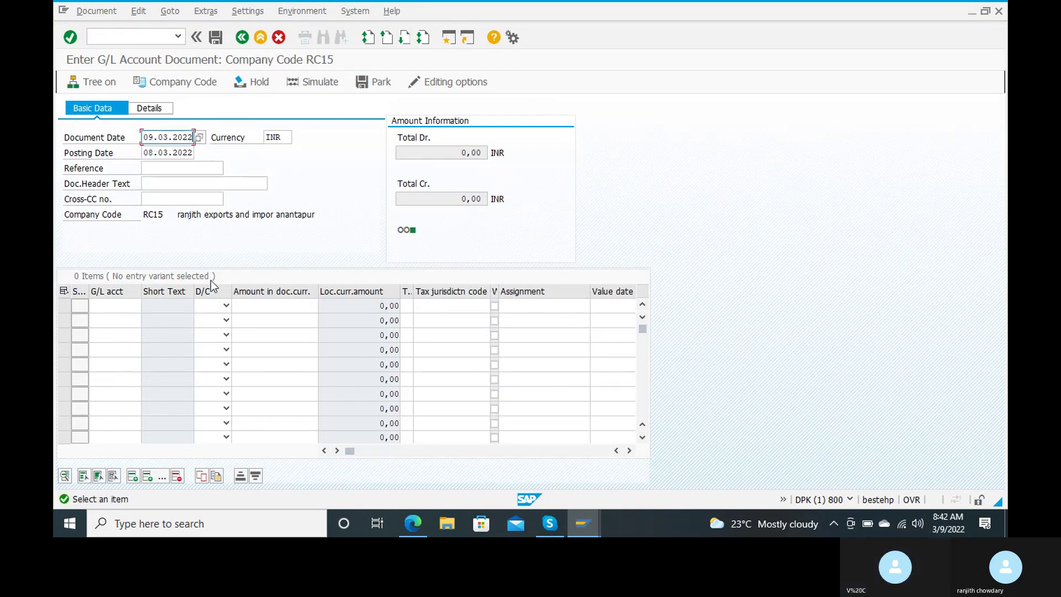
{"action": "left_click", "coordinate": [107, 309]}
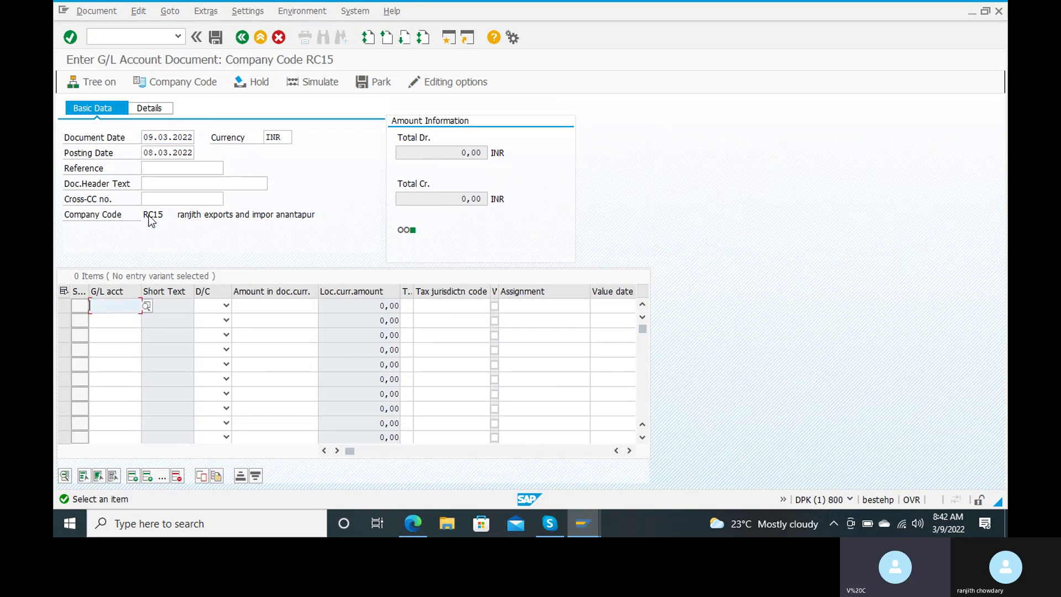
{"action": "left_click", "coordinate": [186, 166]}
{"action": "type", "text": "1"}
{"action": "key", "text": "Tab"}
{"action": "type", "text": "r"}
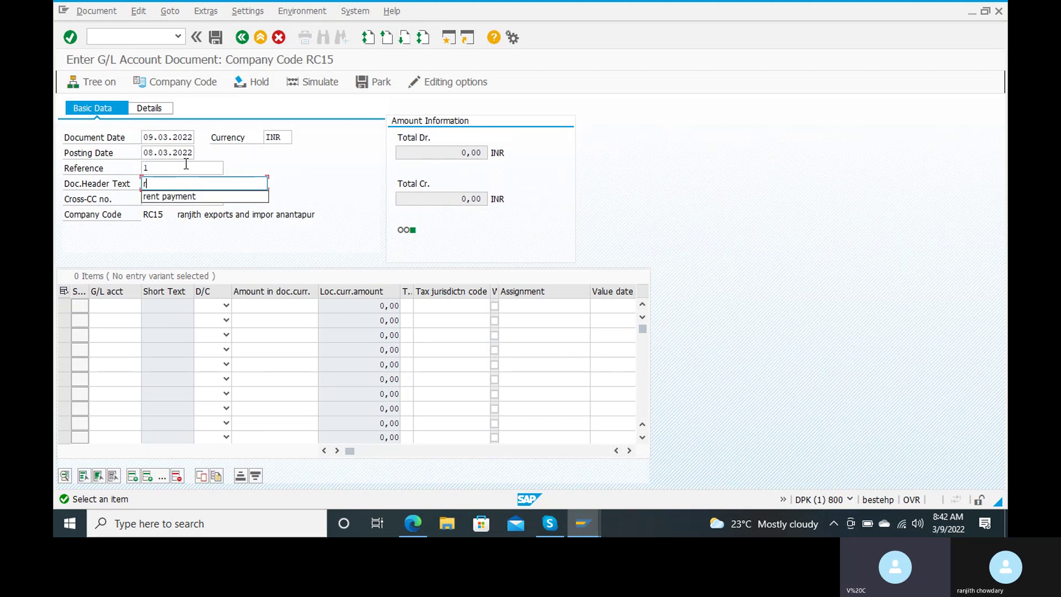
{"action": "key", "text": "Down"}
{"action": "key", "text": "Return"}
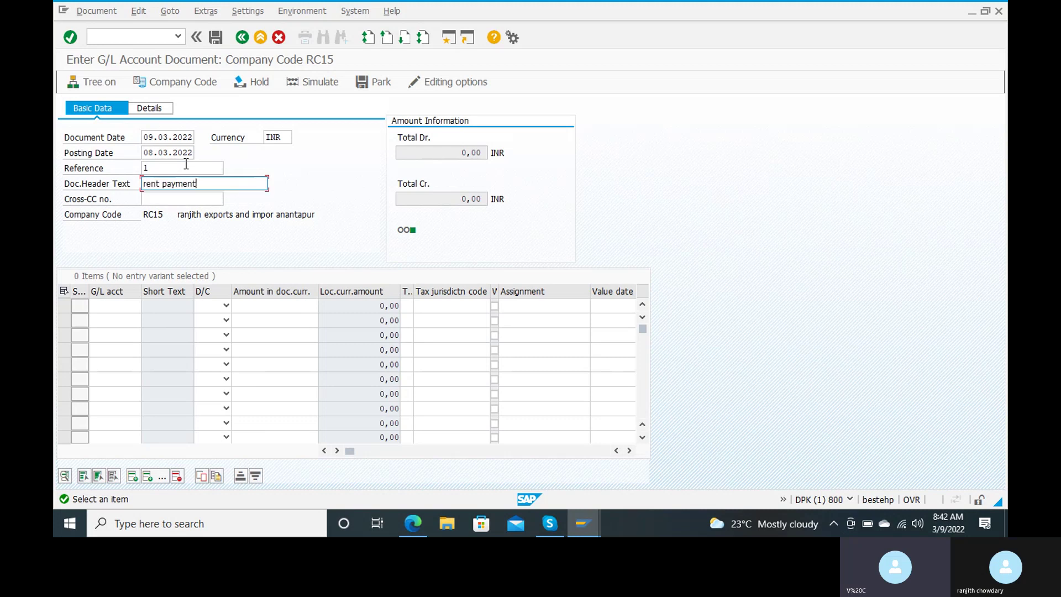
Step: Look up the G/L accounts and assign the rent account to the first line item
{"action": "left_click", "coordinate": [111, 307]}
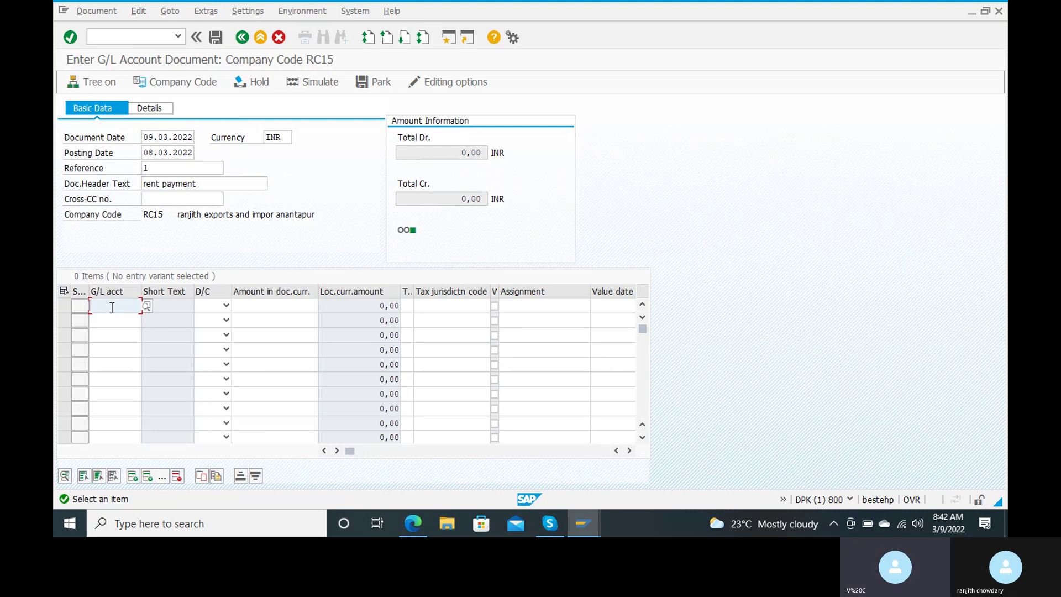
{"action": "left_click", "coordinate": [147, 307]}
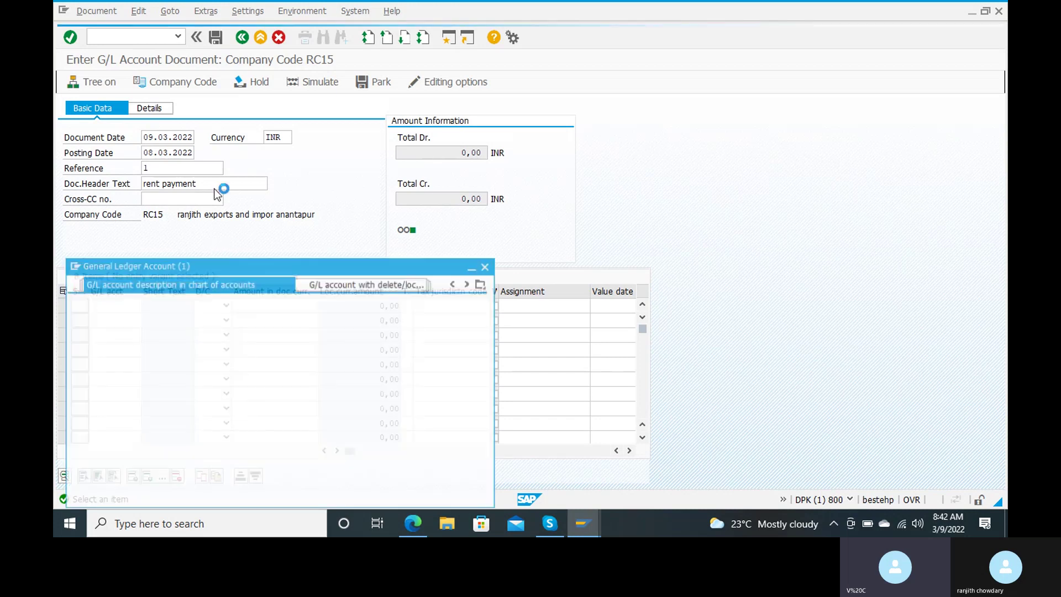
{"action": "left_click", "coordinate": [440, 486]}
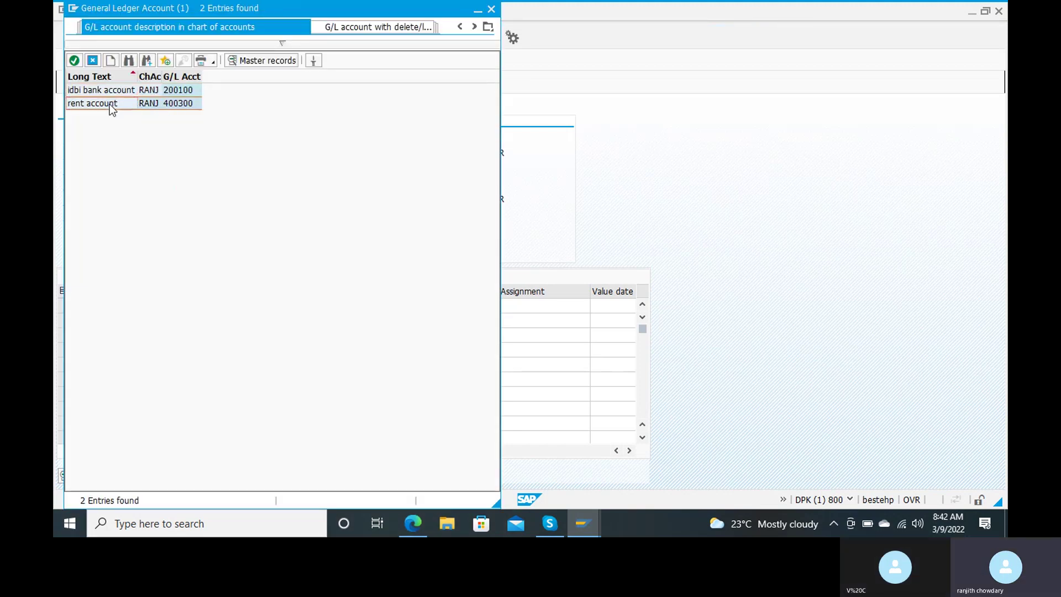
{"action": "double_click", "coordinate": [109, 104]}
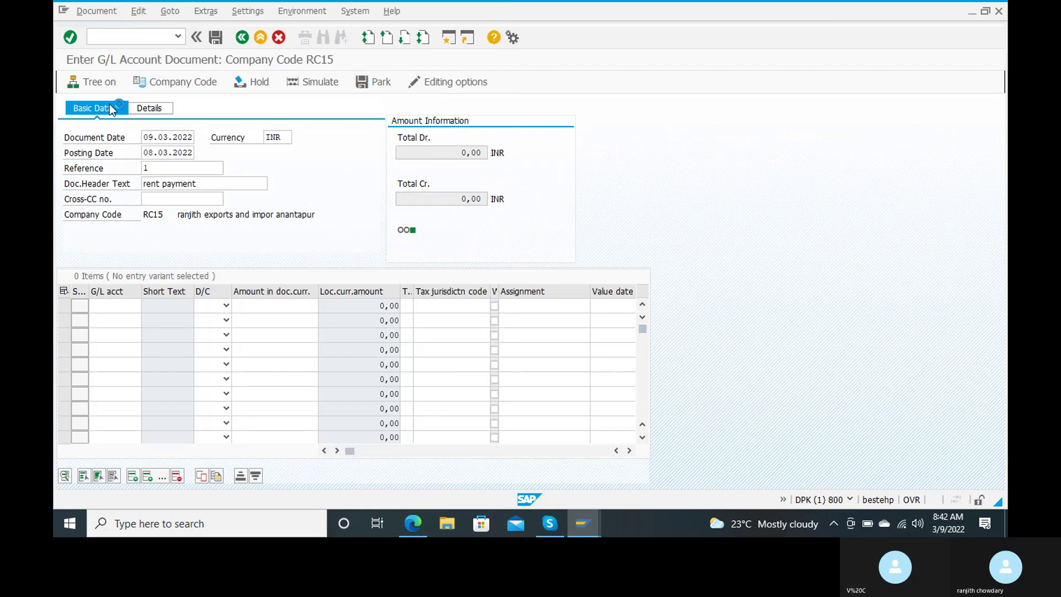
Step: Make the first line item a debit with a document currency amount of 10000
{"action": "left_click", "coordinate": [226, 306]}
{"action": "left_click", "coordinate": [211, 334]}
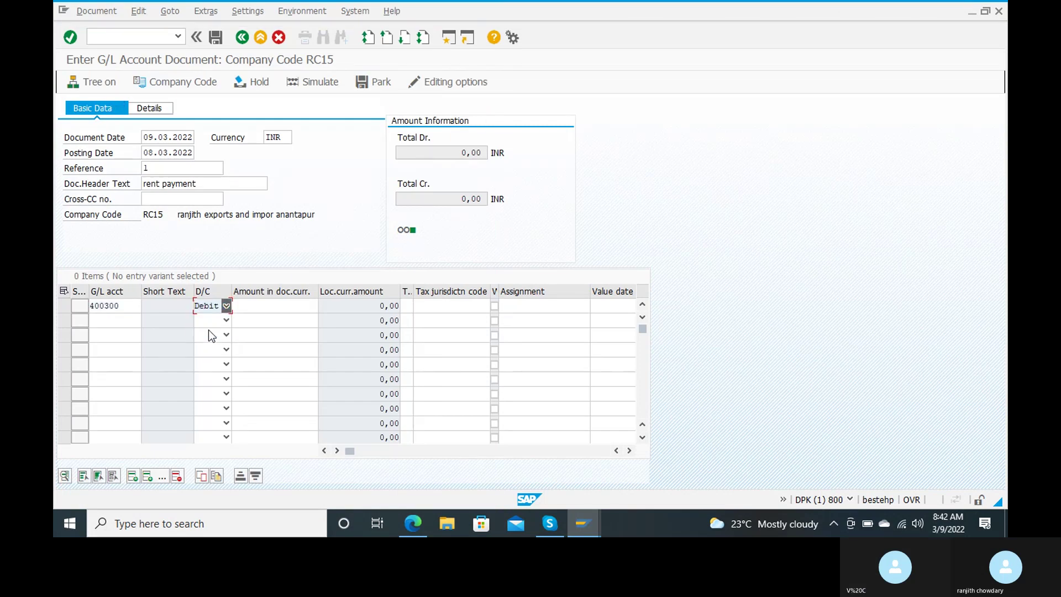
{"action": "left_click", "coordinate": [265, 307]}
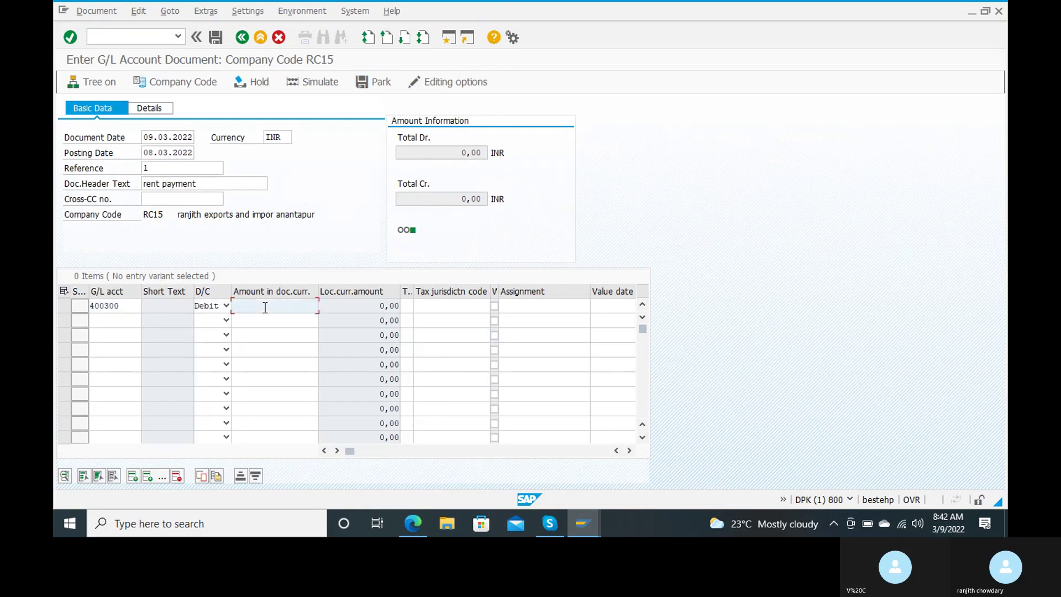
{"action": "type", "text": "00"}
{"action": "key", "text": "BackSpace"}
{"action": "key", "text": "BackSpace"}
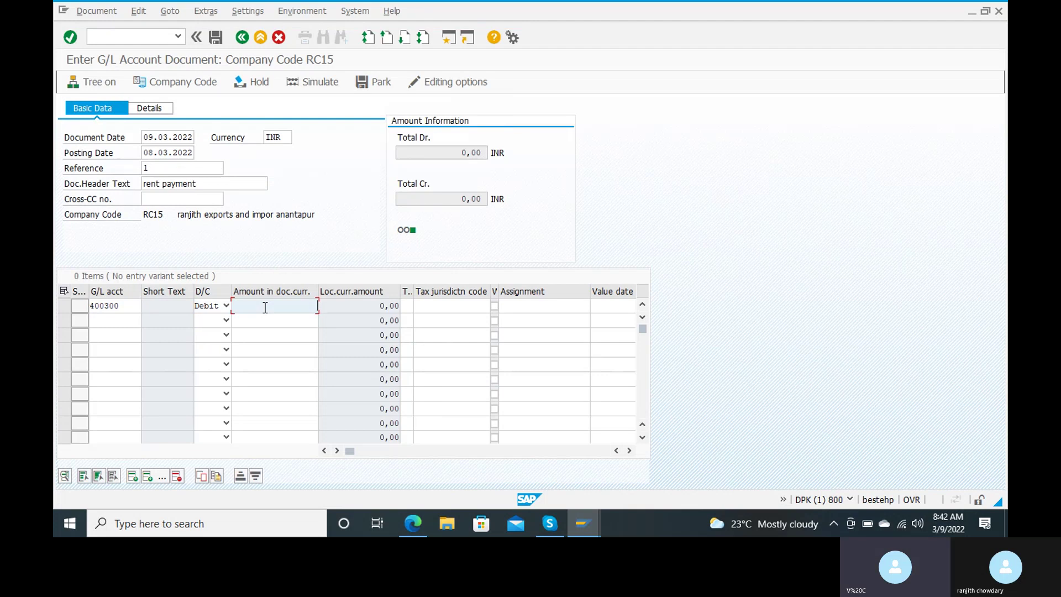
{"action": "key", "text": "Down"}
{"action": "key", "text": "Return"}
Step: Look up the G/L accounts and assign the idbi bank account to the second line item
{"action": "left_click", "coordinate": [121, 321]}
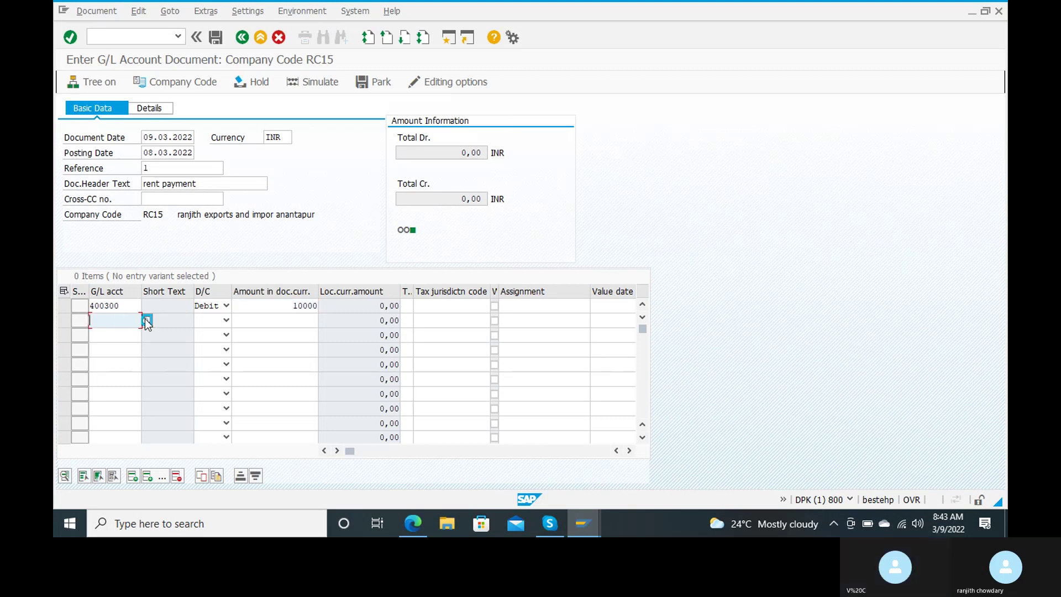
{"action": "left_click", "coordinate": [146, 320]}
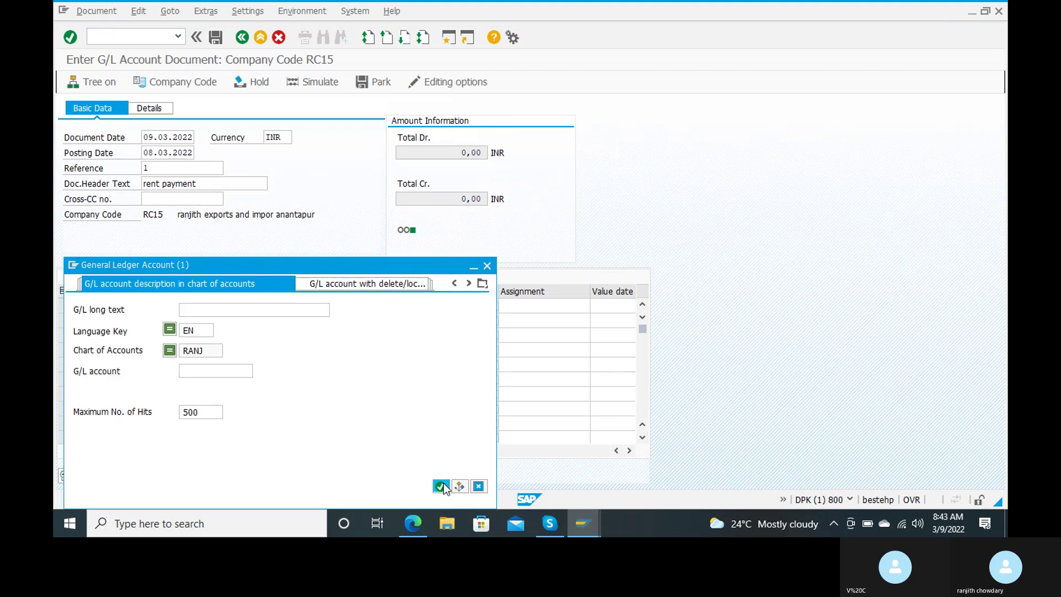
{"action": "key", "text": "Return"}
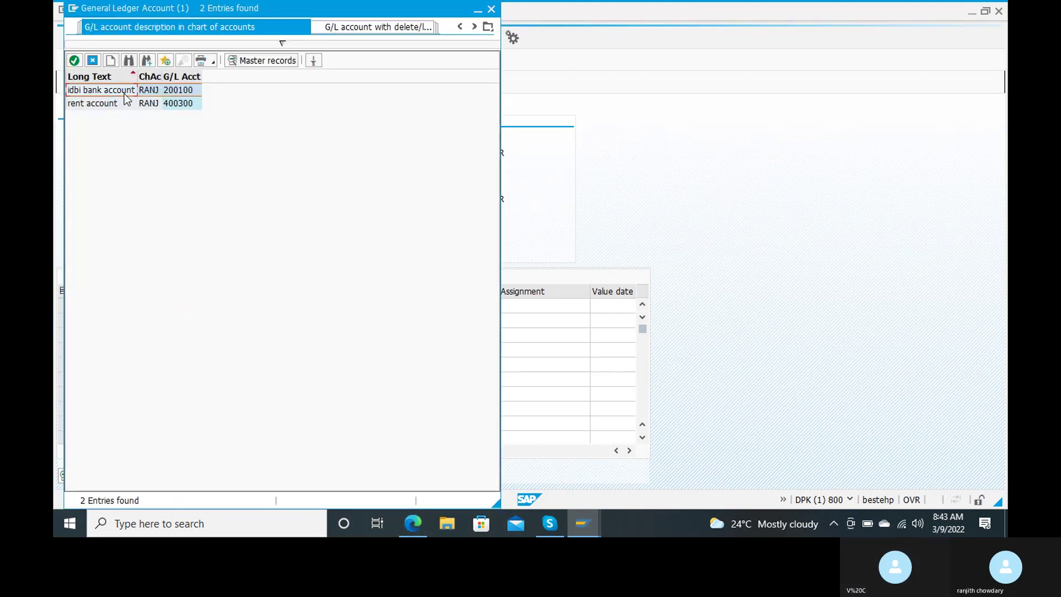
{"action": "left_click", "coordinate": [127, 90]}
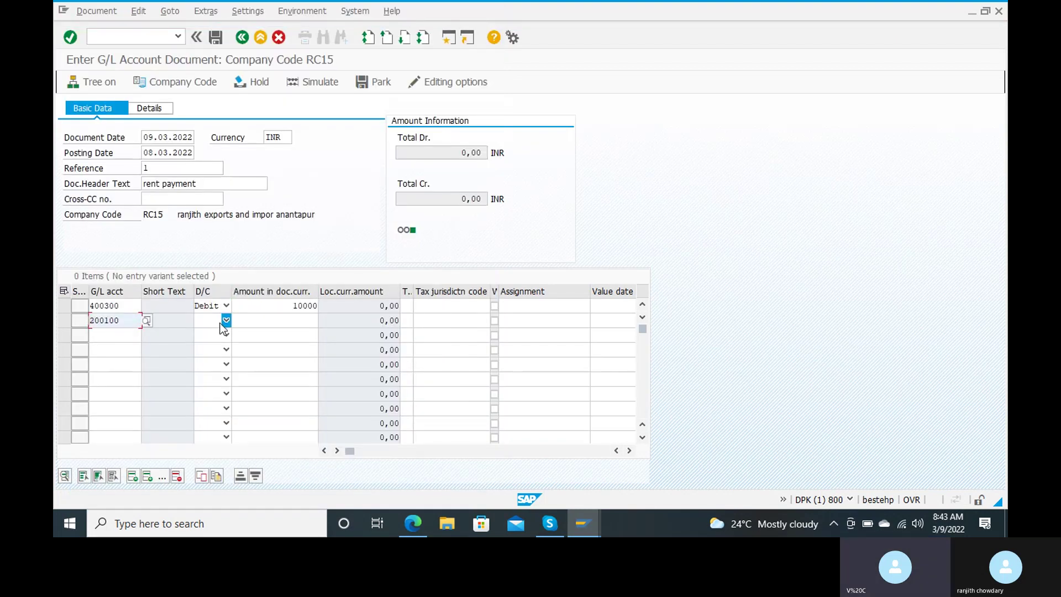
Step: Make the second line item a credit with a document currency amount of 10000
{"action": "left_click", "coordinate": [226, 320]}
{"action": "left_click", "coordinate": [211, 344]}
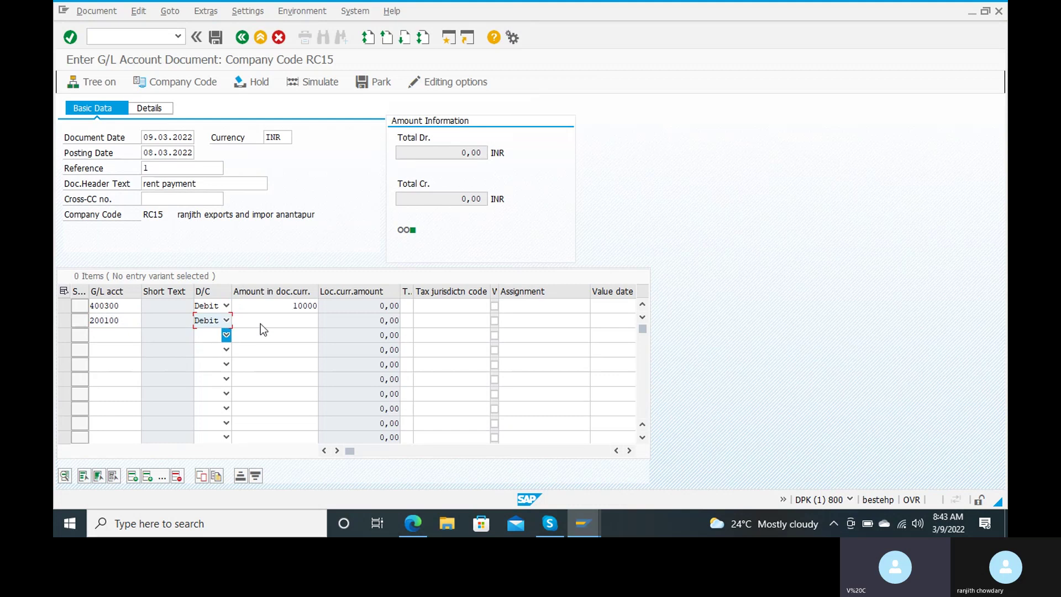
{"action": "left_click", "coordinate": [302, 317]}
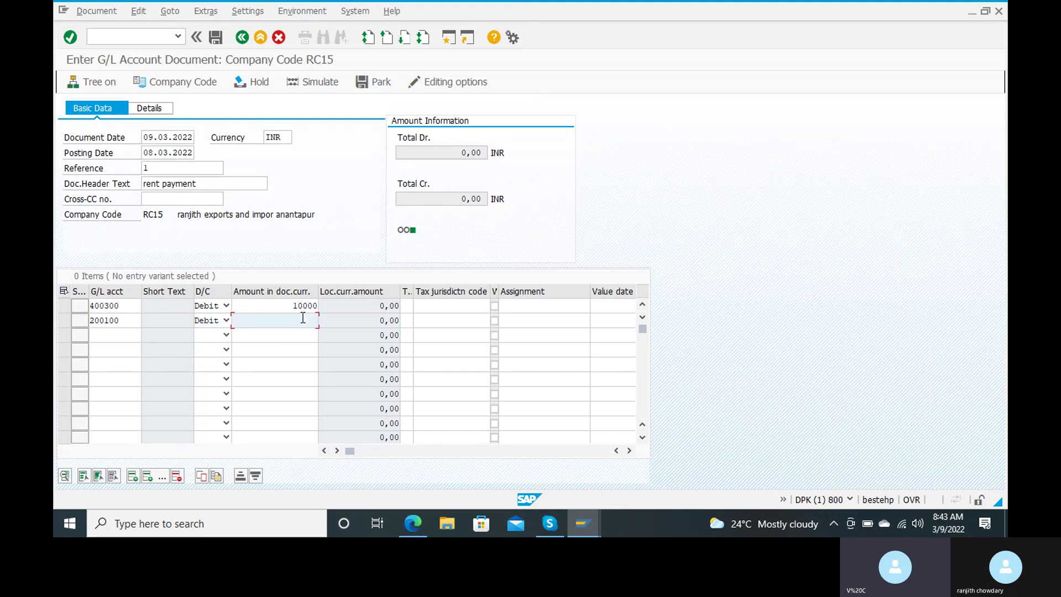
{"action": "left_click", "coordinate": [207, 320]}
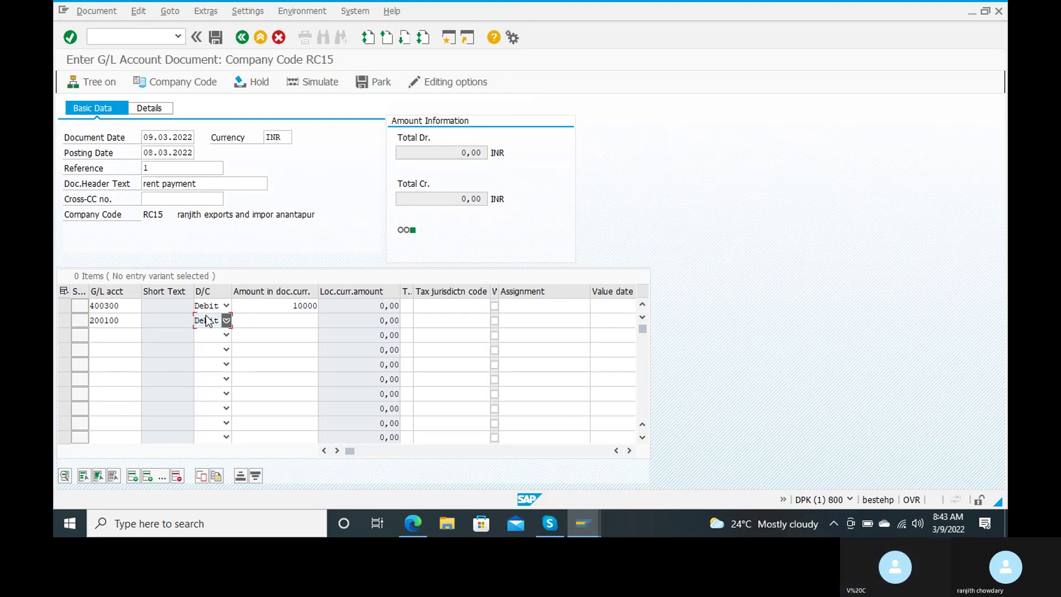
{"action": "left_click", "coordinate": [207, 320]}
{"action": "left_click", "coordinate": [210, 334]}
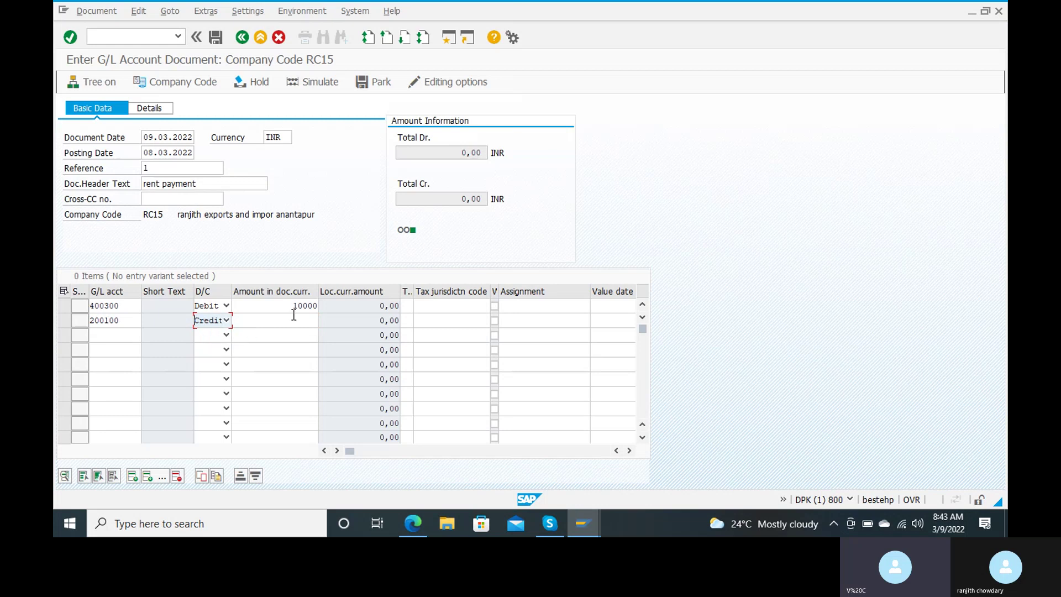
{"action": "left_click", "coordinate": [294, 316]}
{"action": "type", "text": "100"}
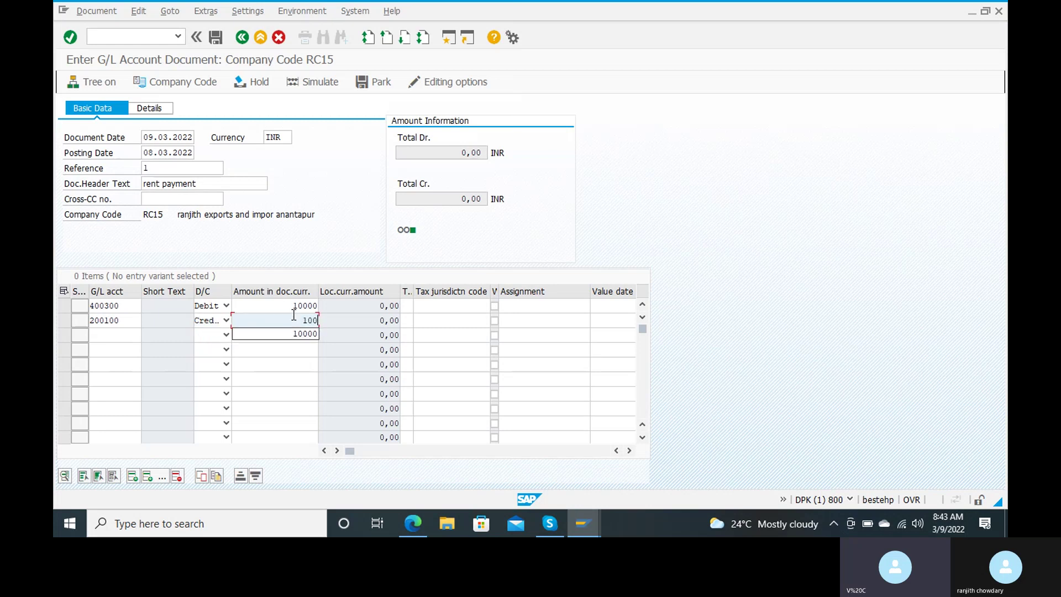
{"action": "key", "text": "Down"}
{"action": "key", "text": "Return"}
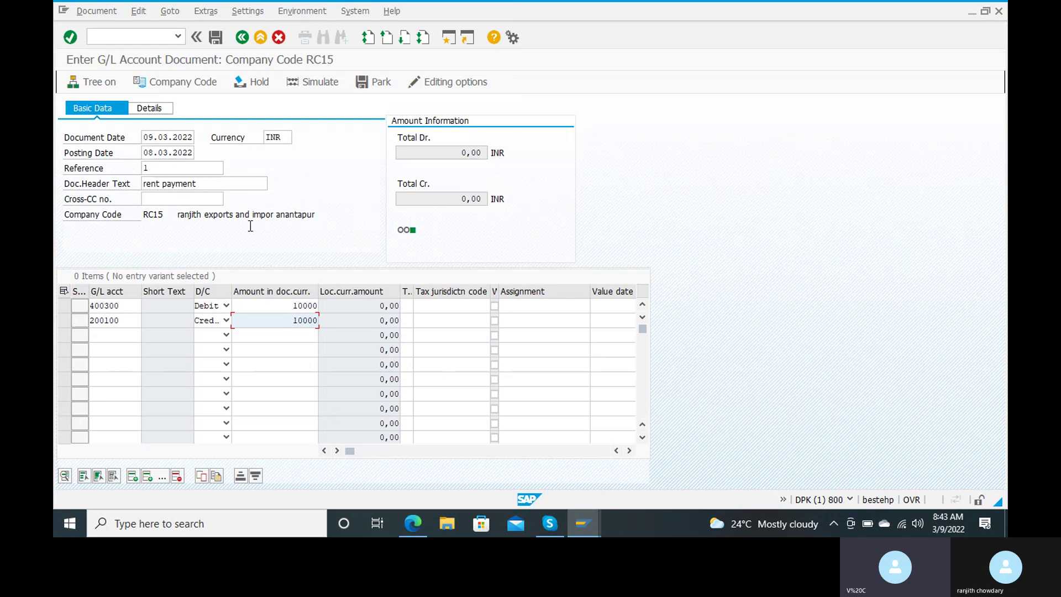
Step: Validate and simulate the rent payment document, and post it in company code RC15
{"action": "key", "text": "Return"}
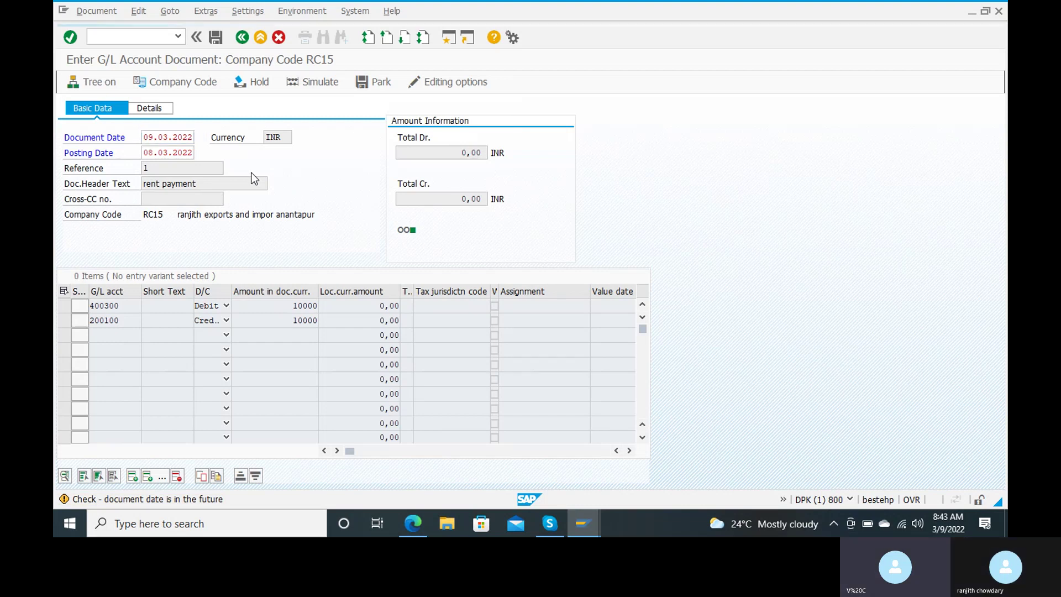
{"action": "key", "text": "Return"}
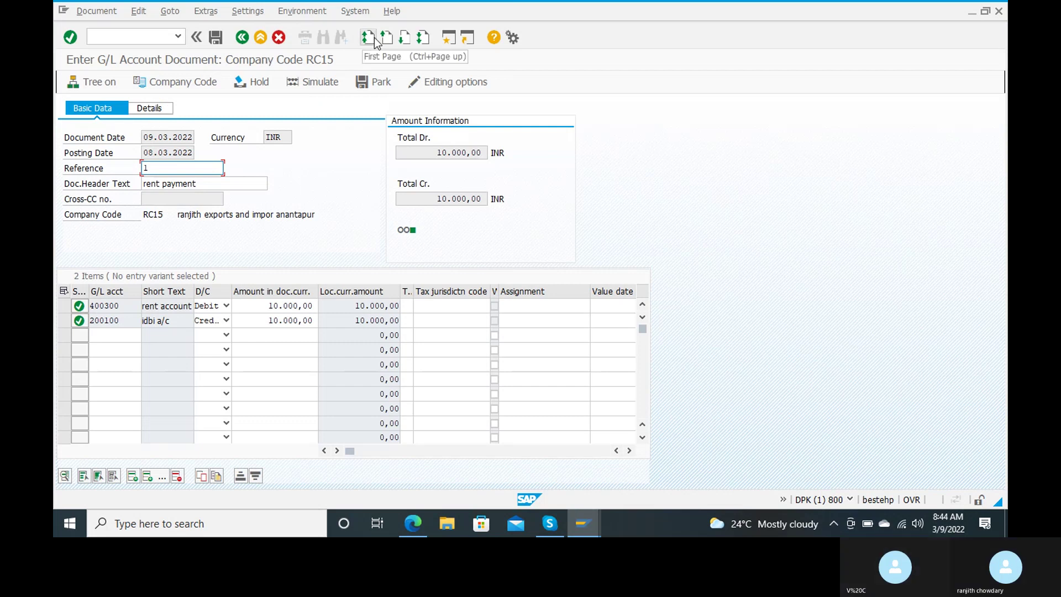
{"action": "left_click", "coordinate": [316, 84]}
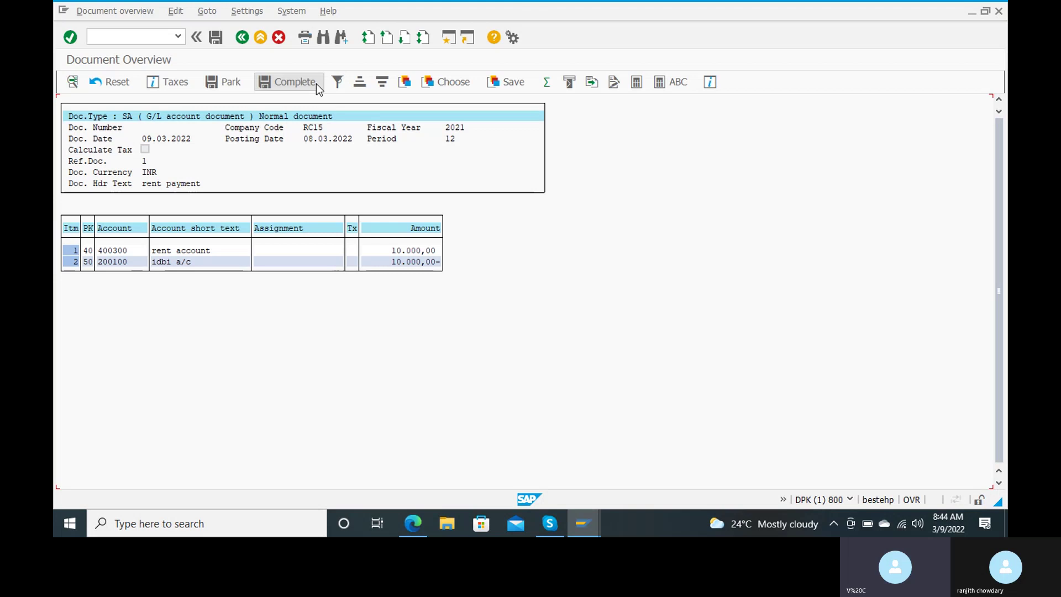
{"action": "left_click", "coordinate": [220, 36]}
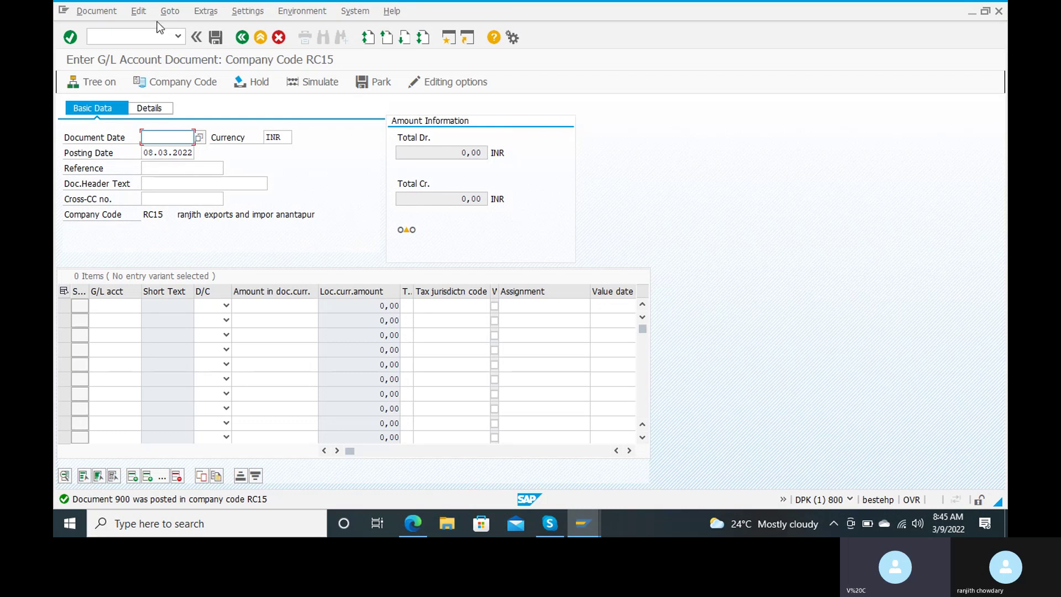
Step: Switch to the Post with Clearing transaction using the command /nf-04
{"action": "left_click", "coordinate": [132, 37]}
{"action": "type", "text": "/"}
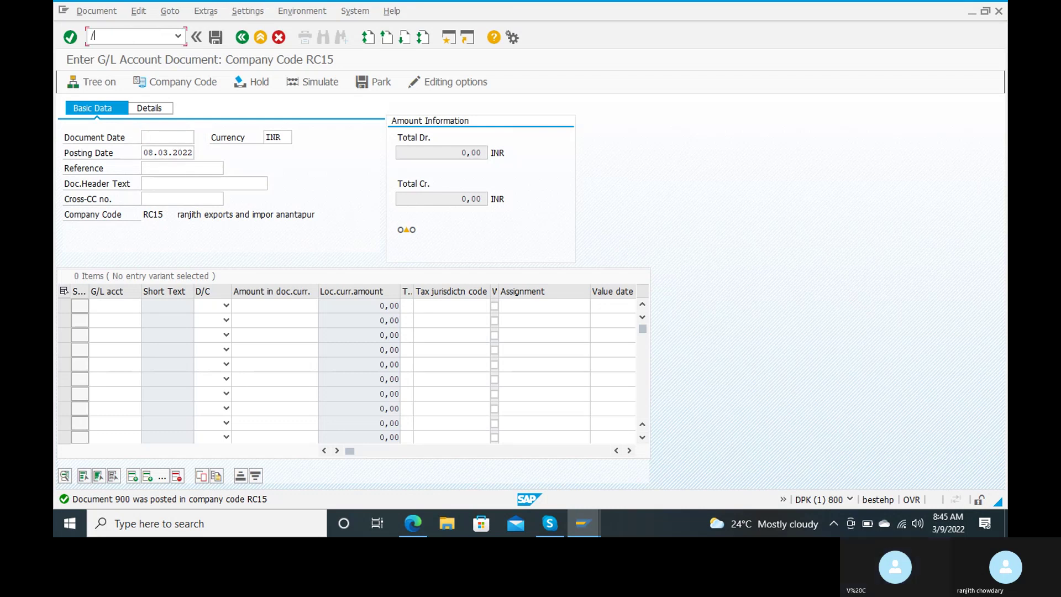
{"action": "type", "text": "nf-04"}
{"action": "key", "text": "Return"}
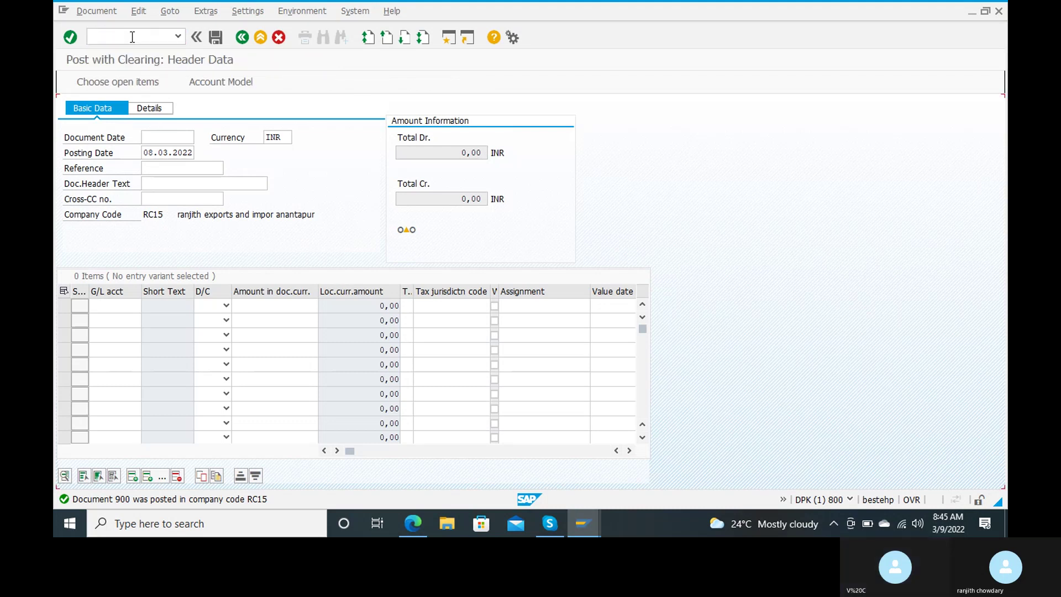
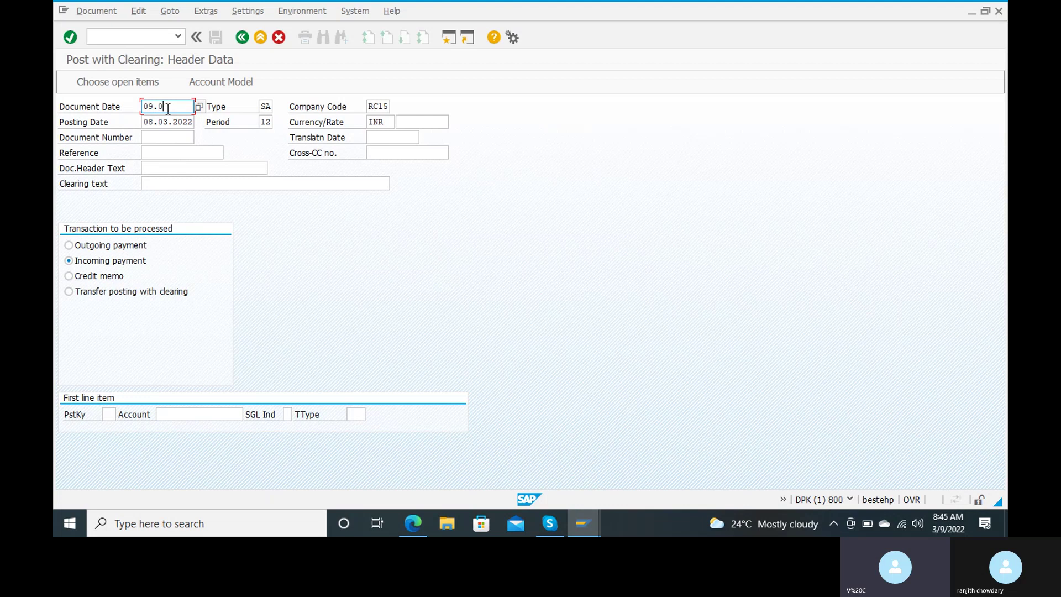
Step: Set the clearing document's date to 09.03.2022 and its reference to 1
{"action": "type", "text": "2022"}
{"action": "key", "text": "Tab"}
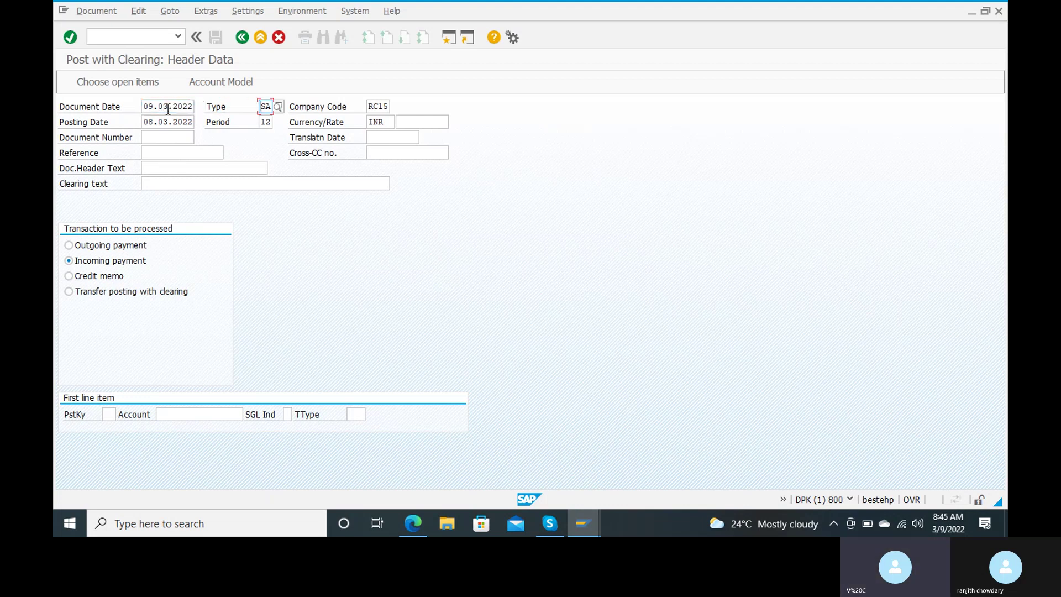
{"action": "left_click", "coordinate": [158, 153]}
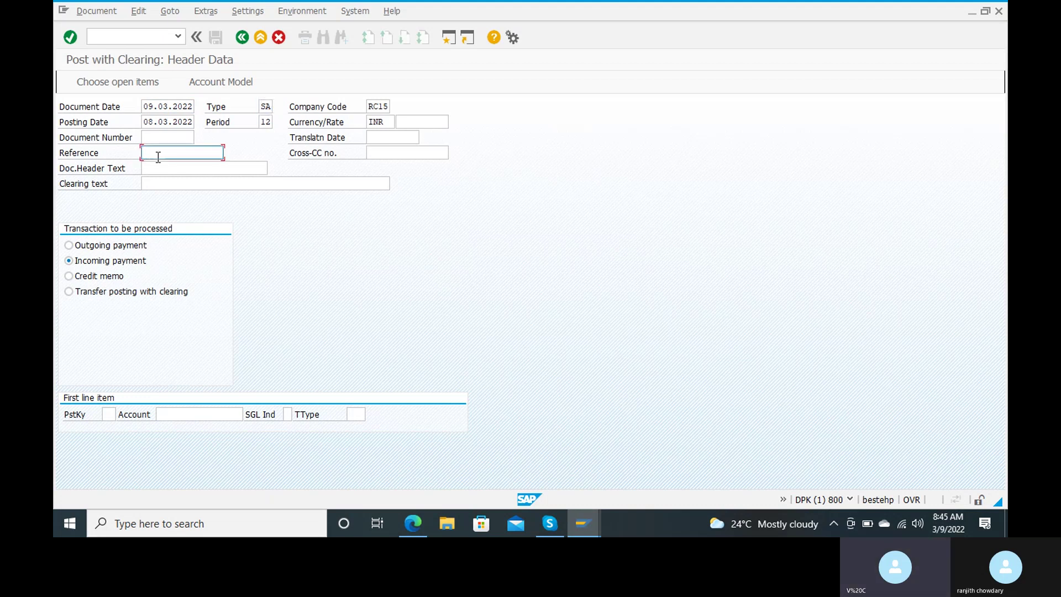
{"action": "type", "text": "1"}
{"action": "key", "text": "Tab"}
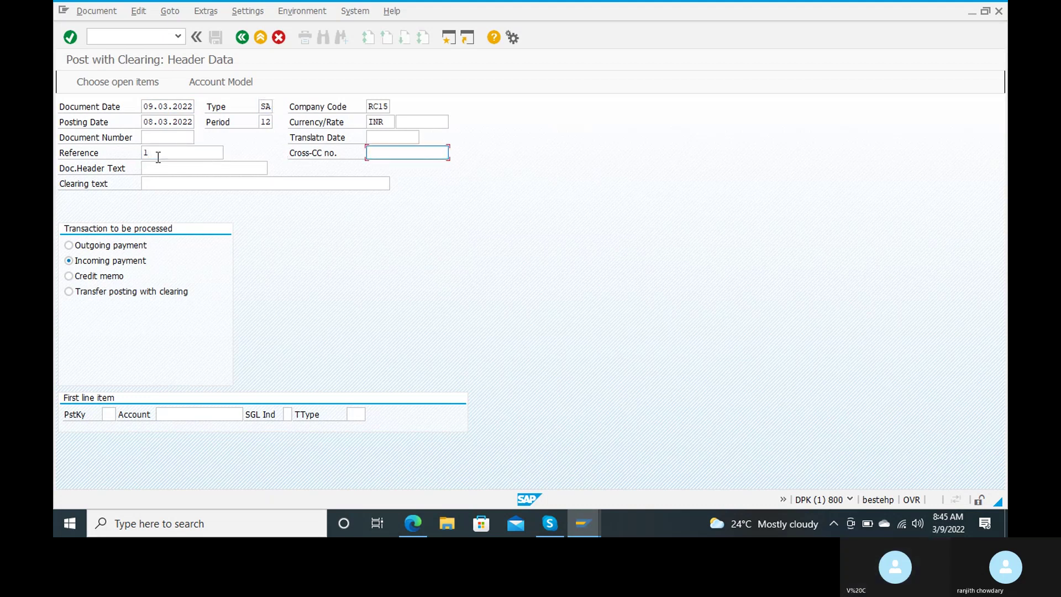
Step: Enter "rent payment" as both the document header text and the clearing text
{"action": "left_click", "coordinate": [154, 167]}
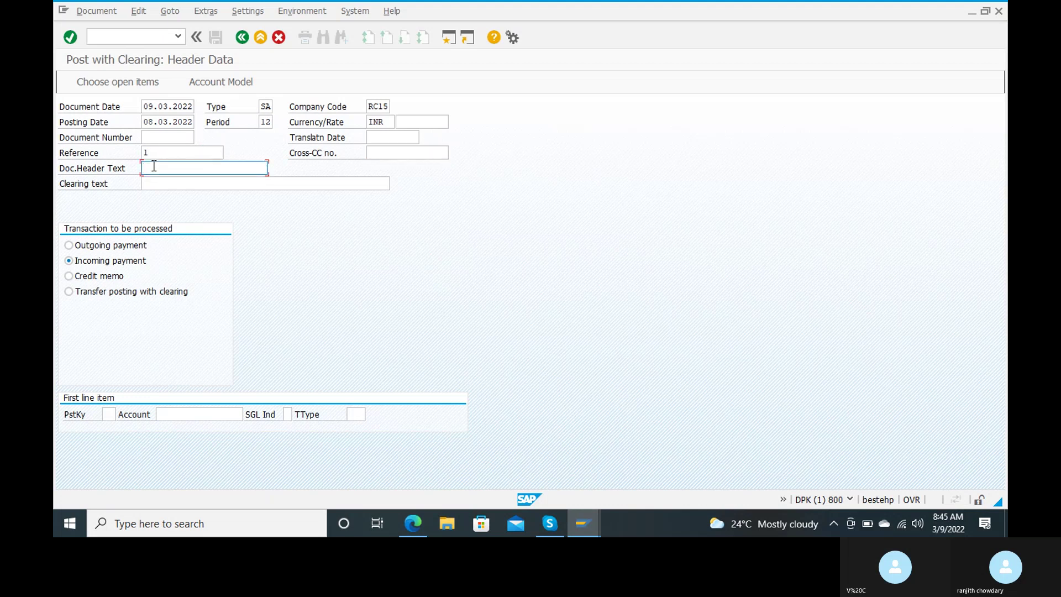
{"action": "type", "text": "r"}
{"action": "type", "text": "ect"}
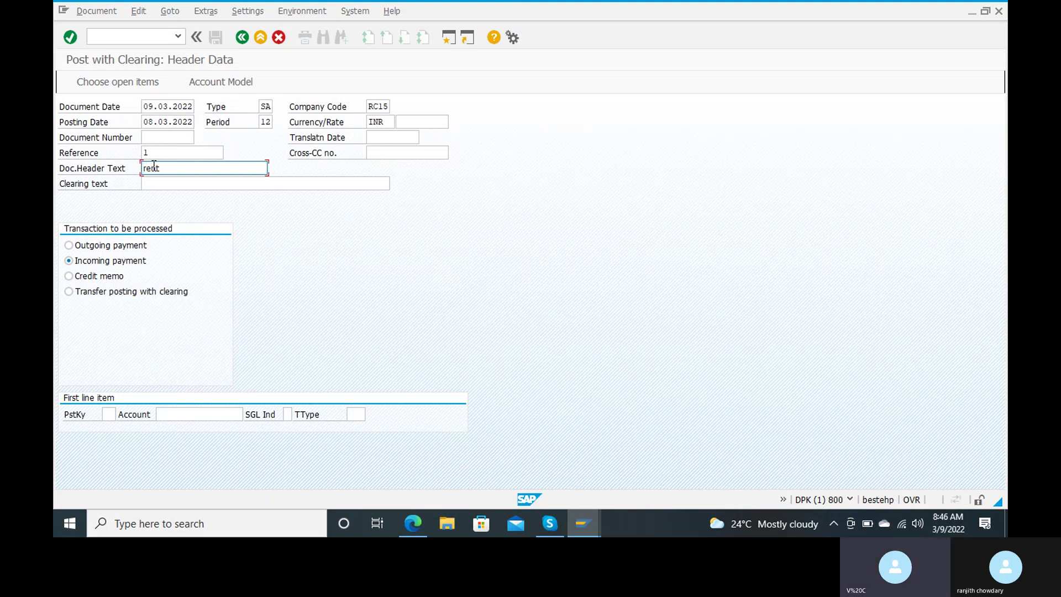
{"action": "type", "text": " payment"}
{"action": "left_click", "coordinate": [218, 183]}
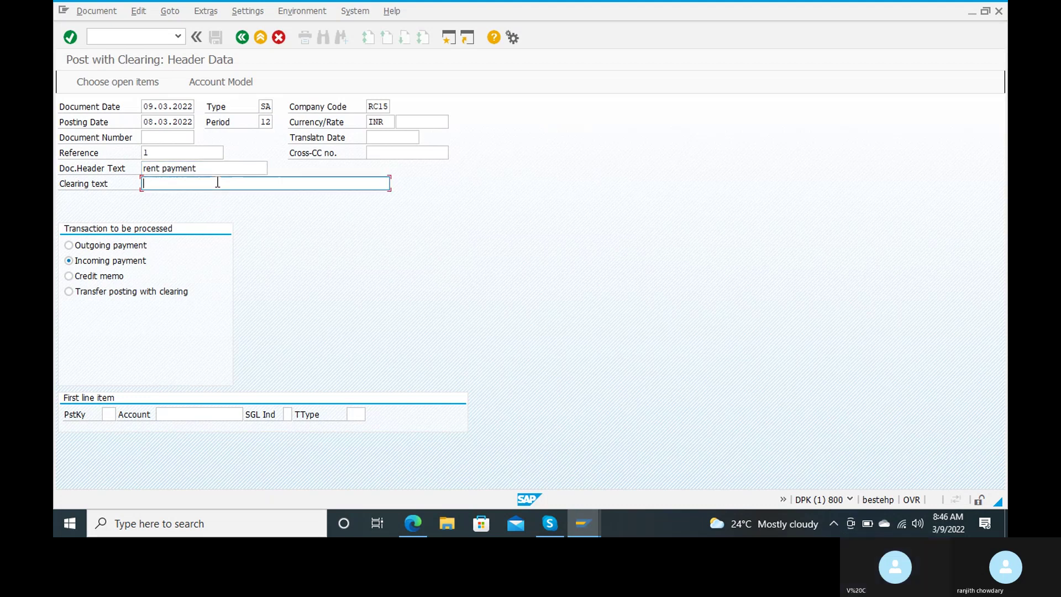
{"action": "type", "text": "rent p"}
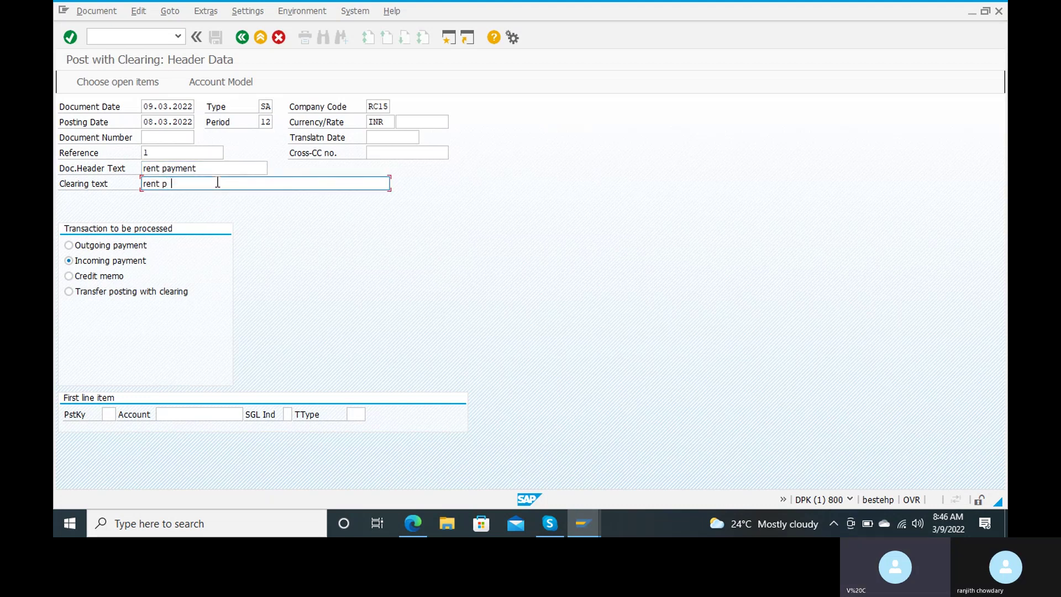
{"action": "type", "text": "ayment"}
Step: Choose outgoing payment as the transaction to be processed and set the first line item's posting key to 40
{"action": "left_click", "coordinate": [70, 245]}
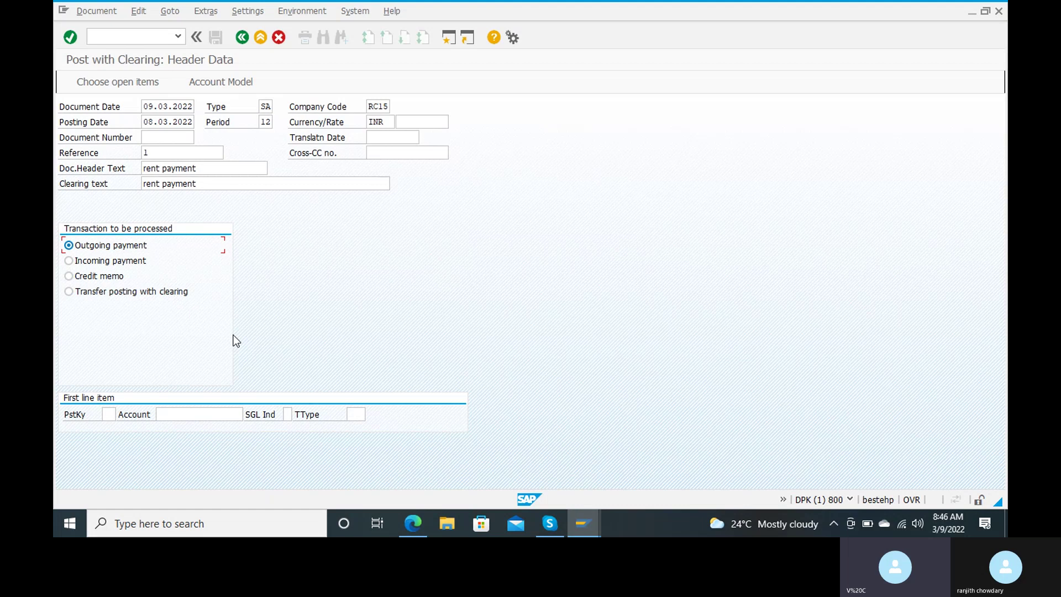
{"action": "left_click", "coordinate": [108, 414]}
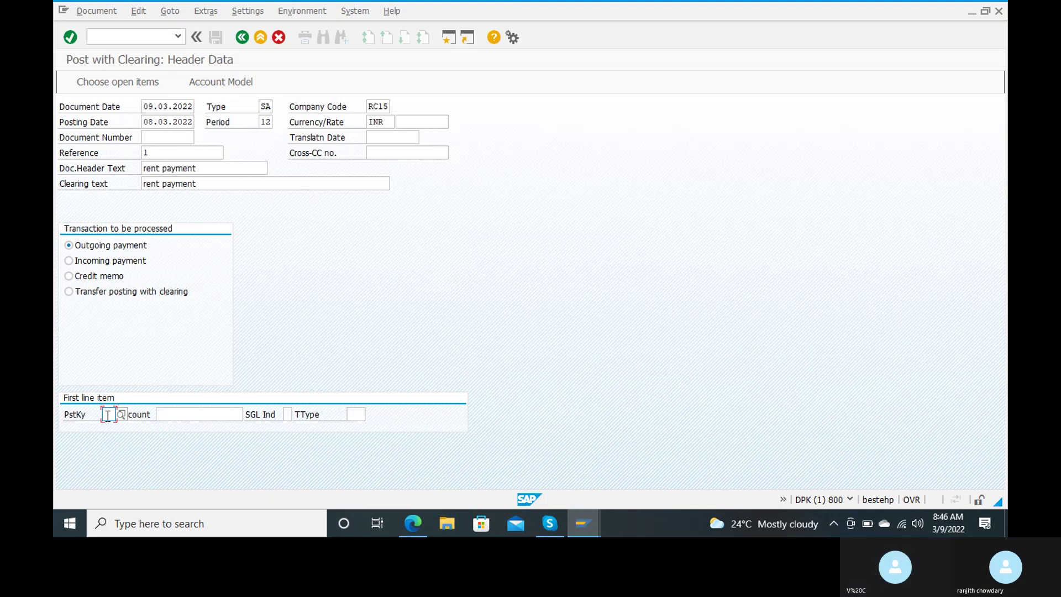
{"action": "type", "text": "40"}
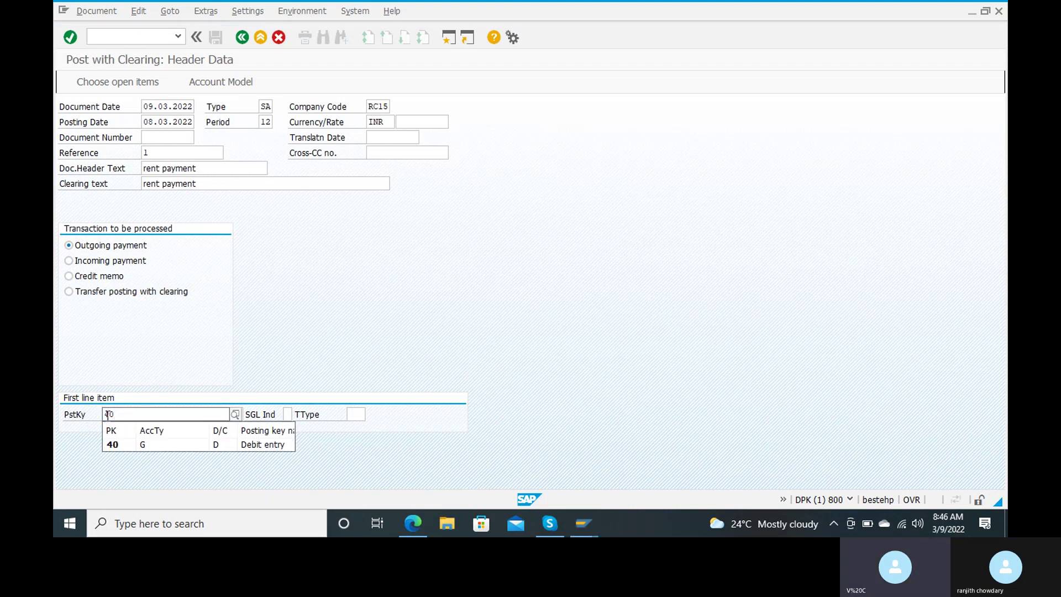
{"action": "left_click", "coordinate": [128, 443]}
Step: Look up the G/L accounts and assign the idbi bank account to the first line item of the clearing document
{"action": "left_click", "coordinate": [208, 414]}
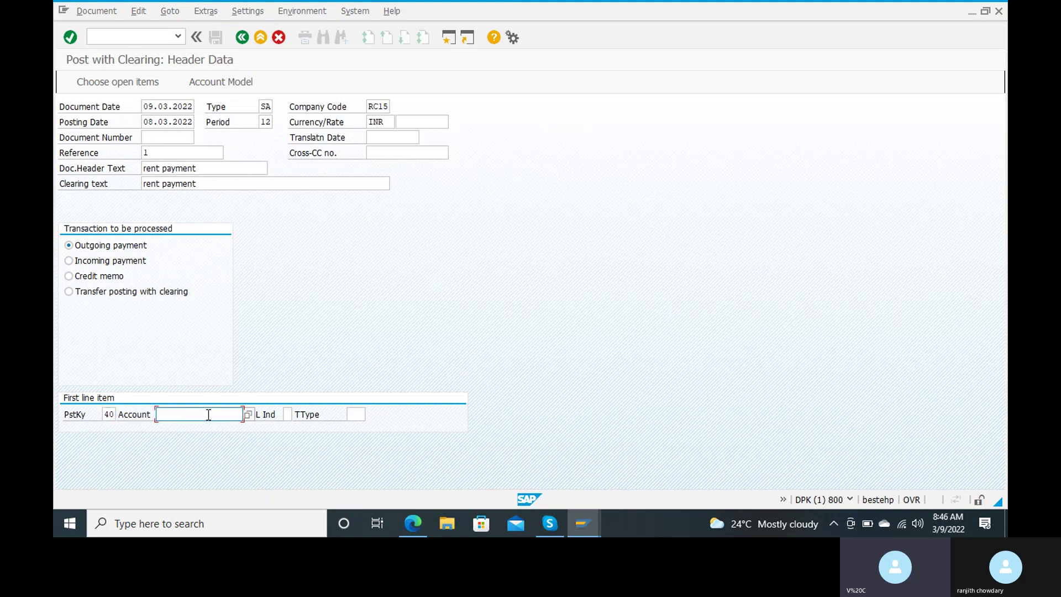
{"action": "left_click", "coordinate": [248, 414]}
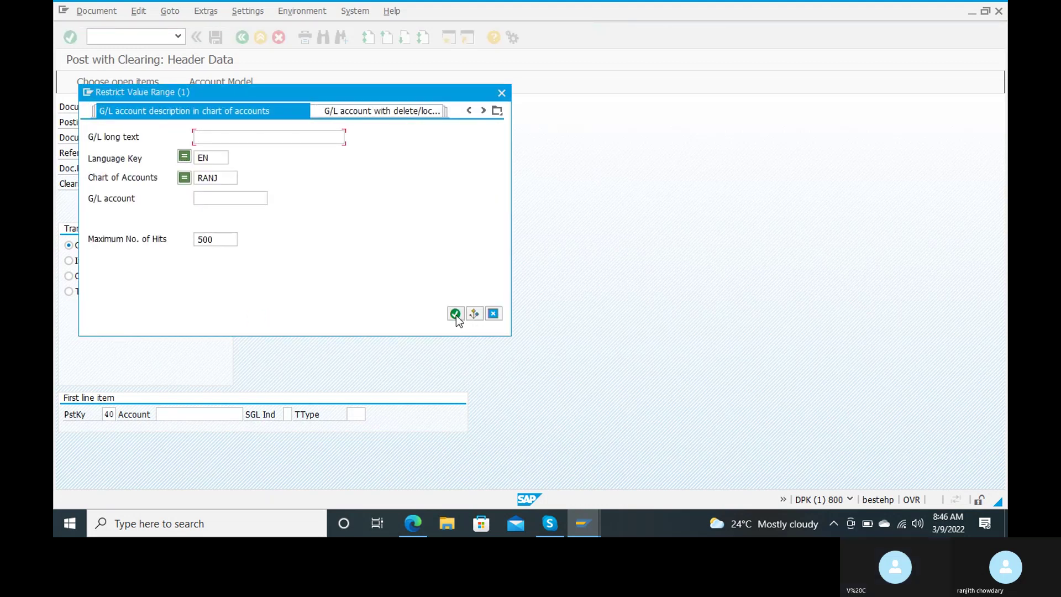
{"action": "left_click", "coordinate": [455, 314]}
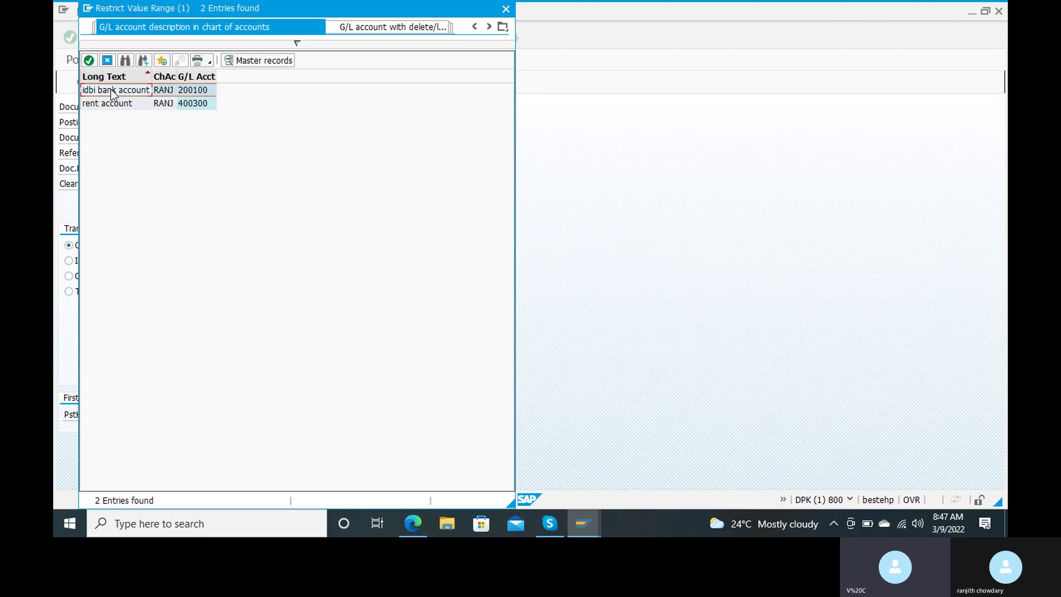
{"action": "double_click", "coordinate": [111, 90]}
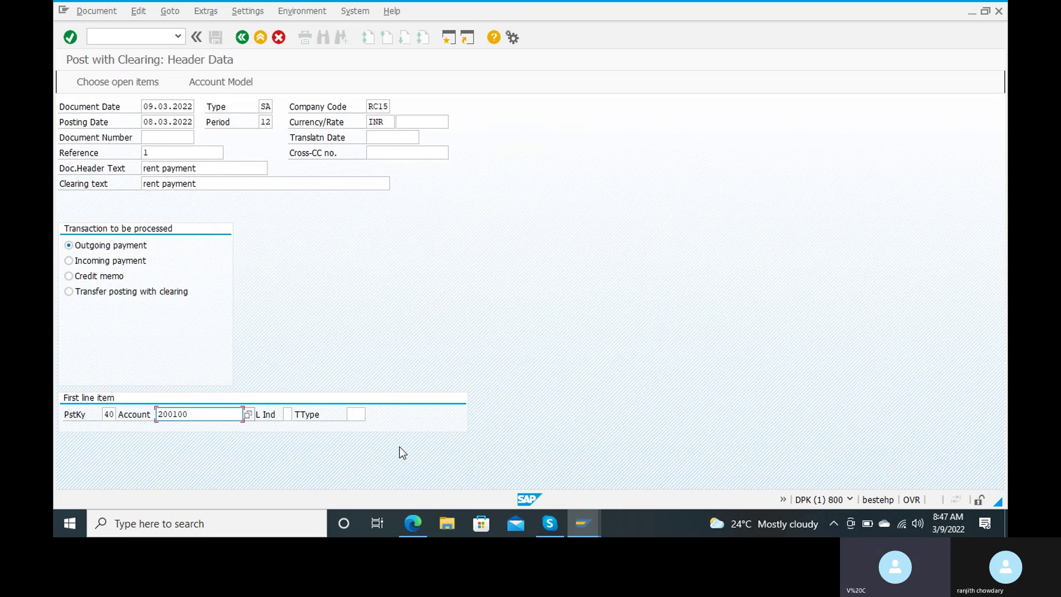
Step: Accept the header data, proceed to the debit line item and enter an amount of 10000 INR
{"action": "left_click", "coordinate": [288, 414]}
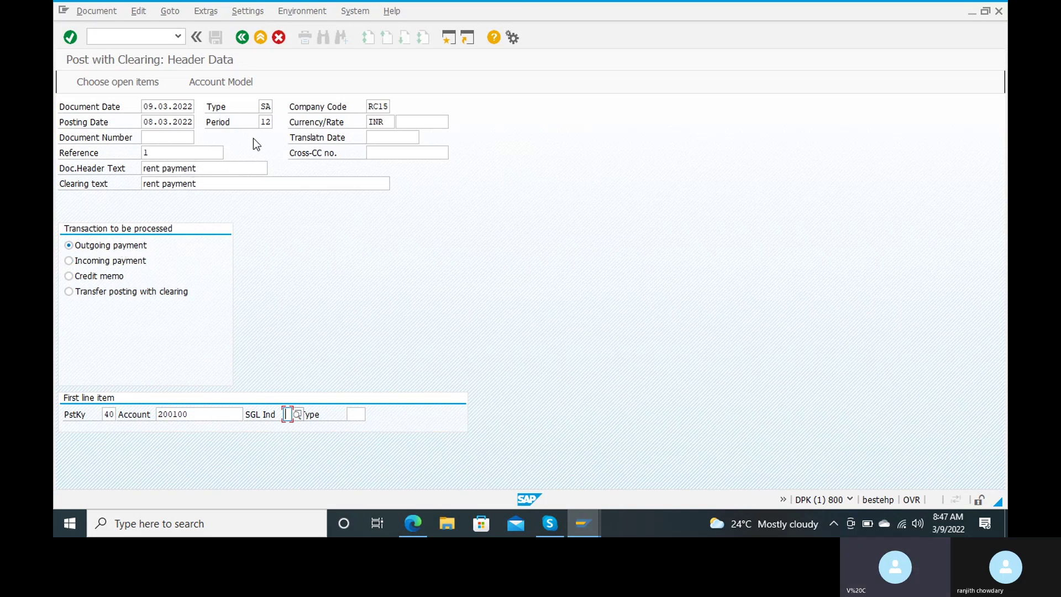
{"action": "left_click", "coordinate": [124, 87]}
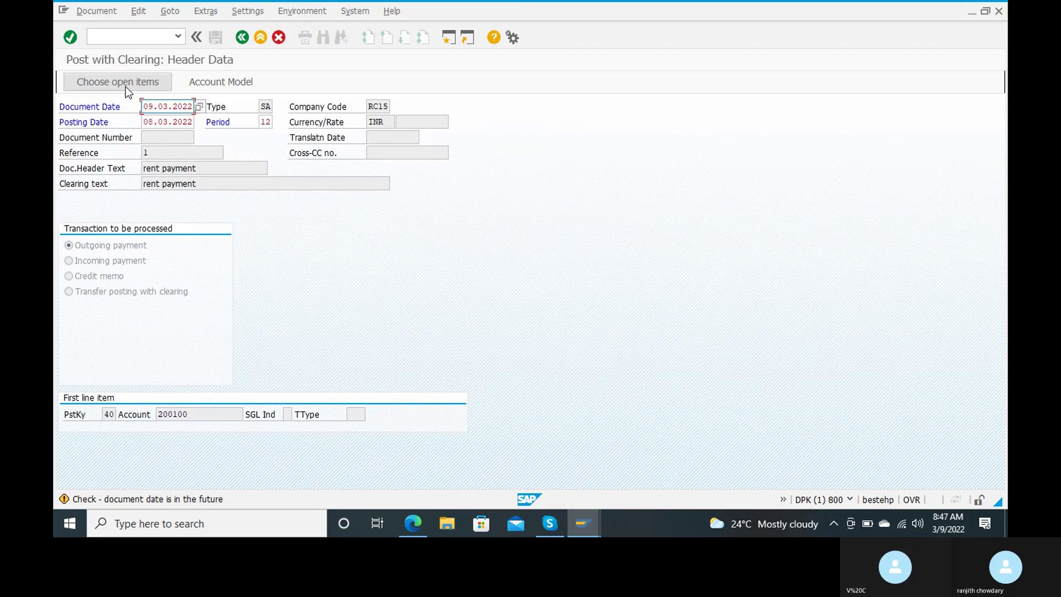
{"action": "key", "text": "Return"}
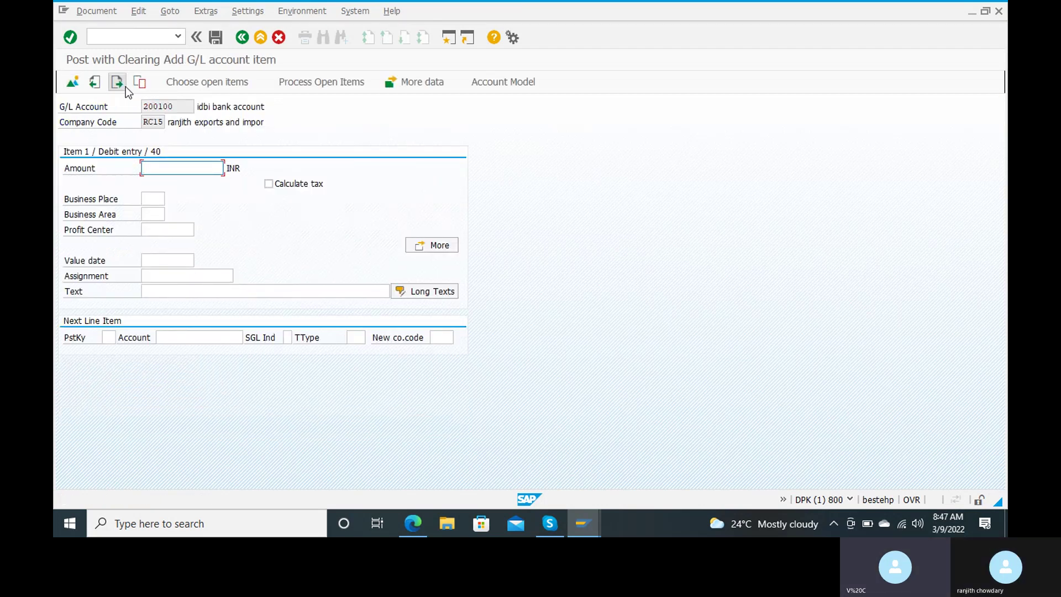
{"action": "type", "text": "10000"}
{"action": "key", "text": "Tab"}
{"action": "key", "text": "Tab"}
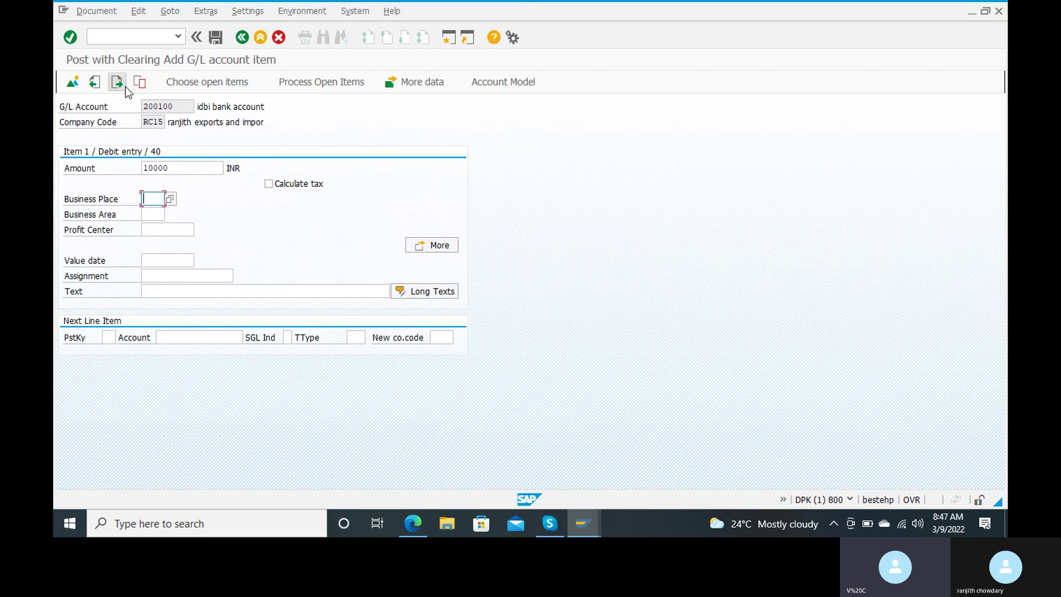
Step: Set the debit line item's value date to 09.03.2022 and its text to "rent payment"
{"action": "left_click", "coordinate": [150, 259]}
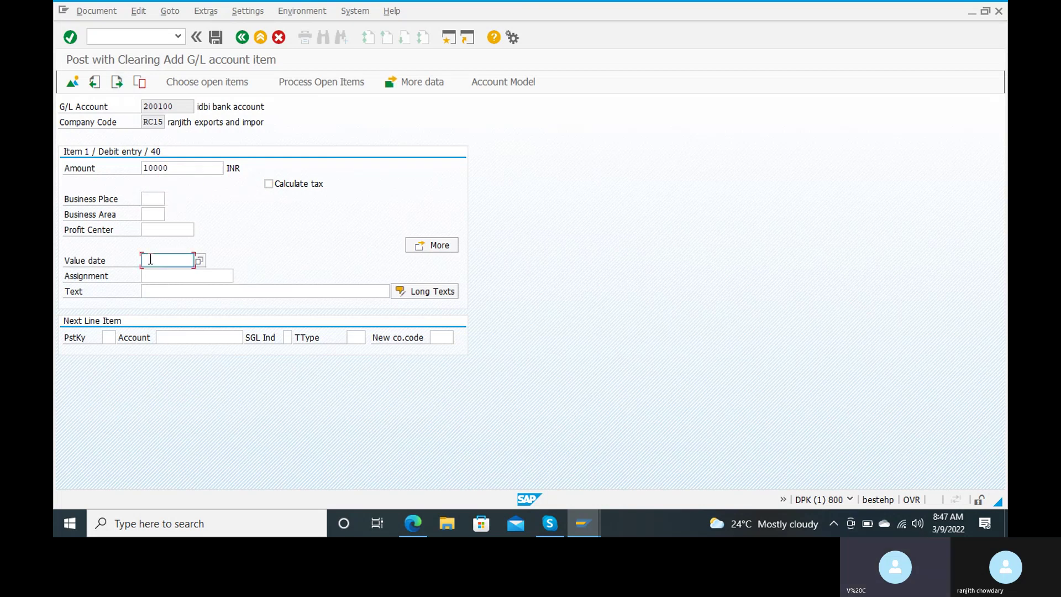
{"action": "type", "text": "09.03.2022"}
{"action": "left_click", "coordinate": [161, 277]}
{"action": "left_click", "coordinate": [163, 291]}
{"action": "type", "text": "rent payment"}
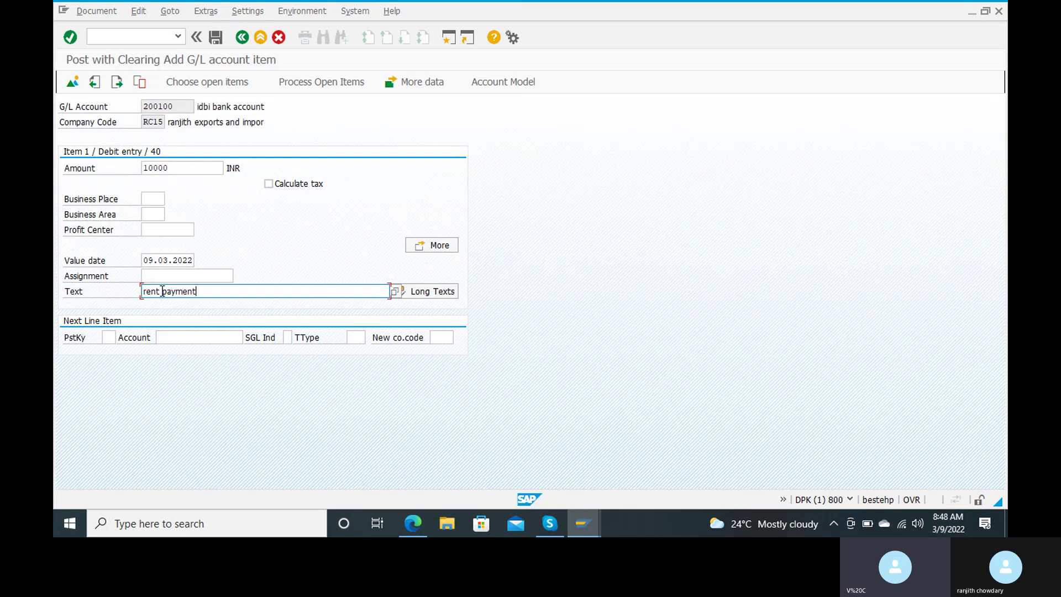
Step: Set the next line item's posting key to 50 and look up the rent account in chart of accounts RANJ as its account
{"action": "left_click", "coordinate": [110, 337]}
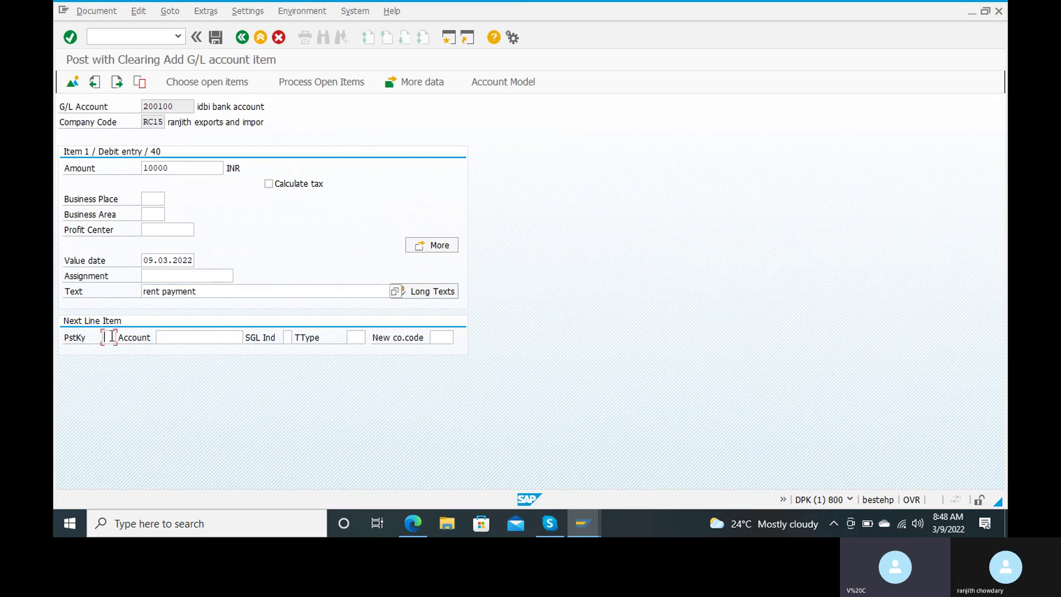
{"action": "type", "text": "5"}
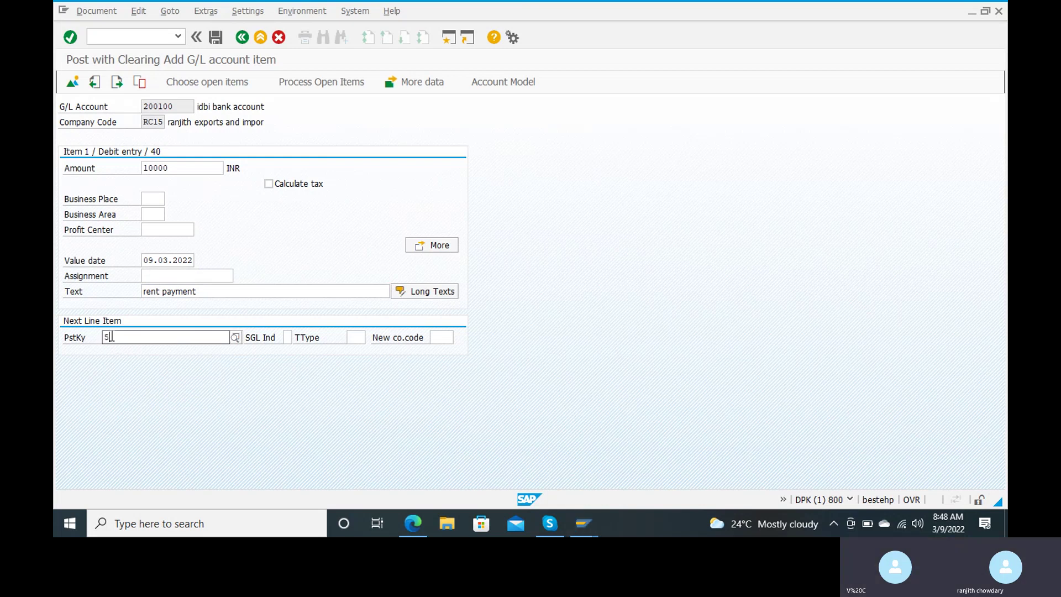
{"action": "type", "text": "0"}
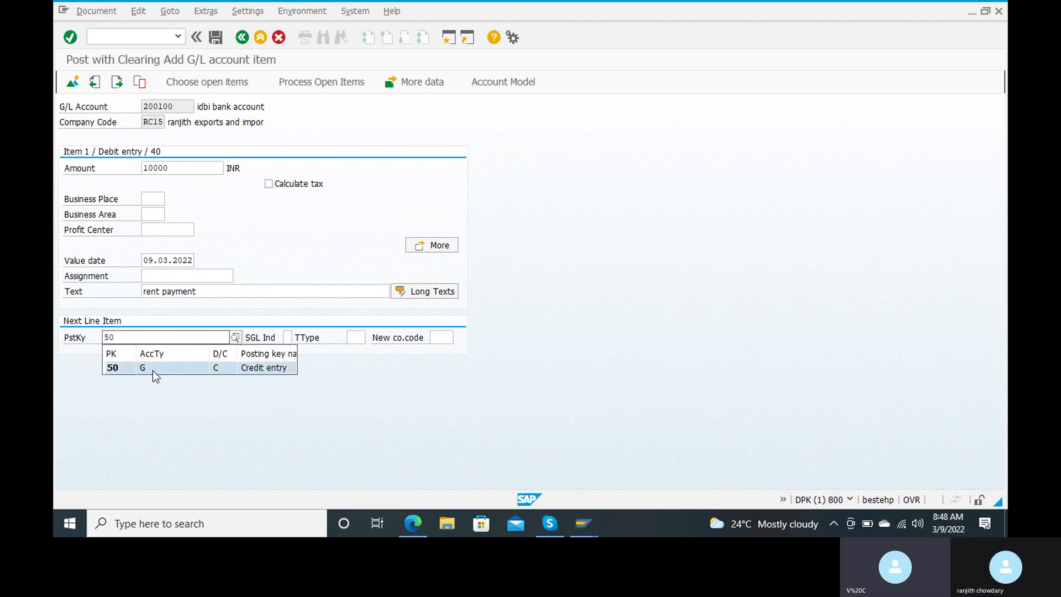
{"action": "left_click", "coordinate": [149, 373]}
{"action": "left_click", "coordinate": [192, 337]}
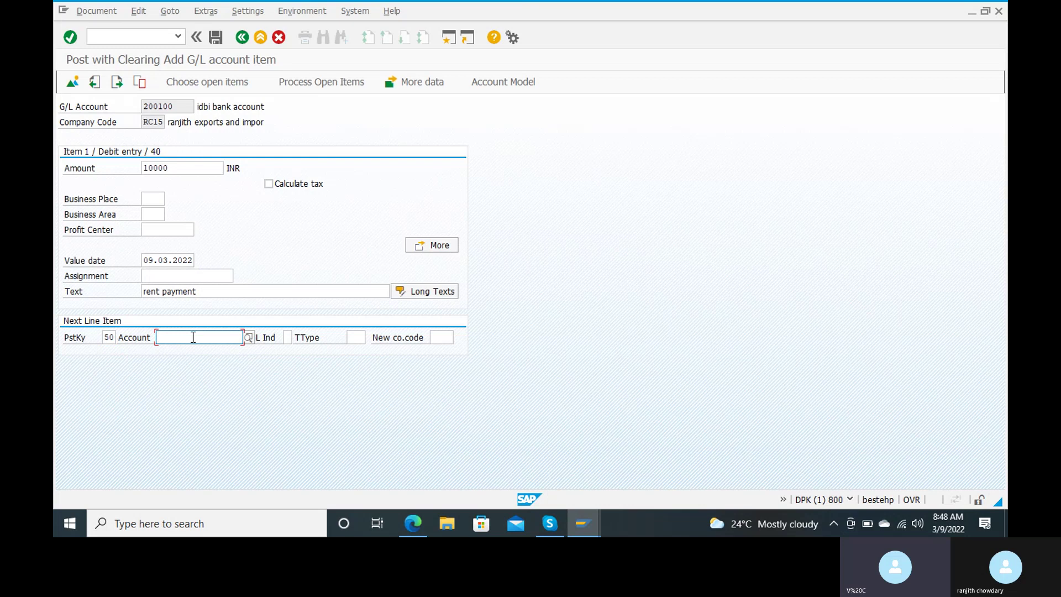
{"action": "left_click", "coordinate": [248, 337]}
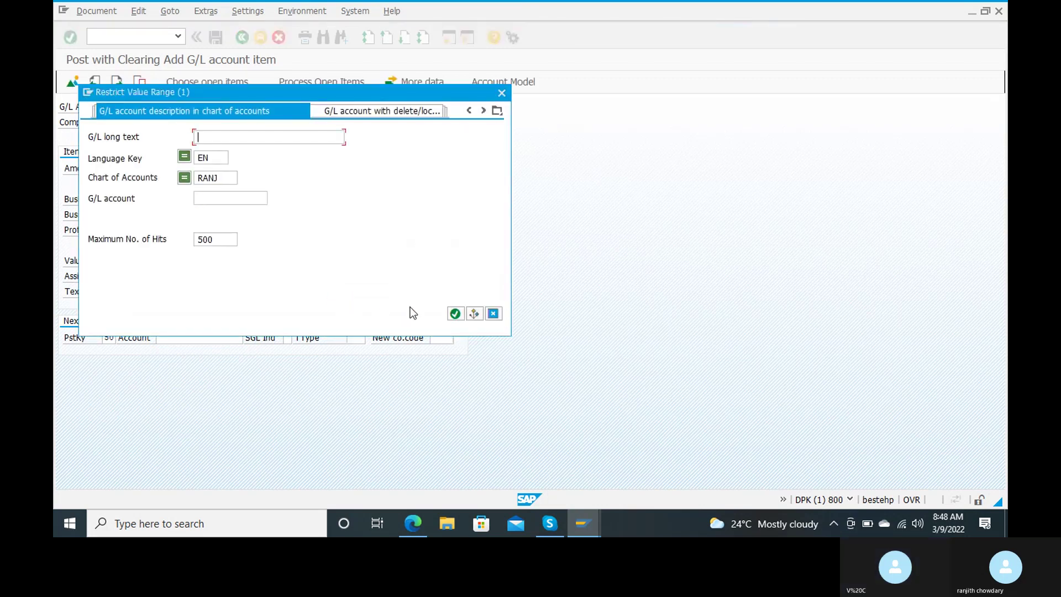
{"action": "left_click", "coordinate": [454, 313]}
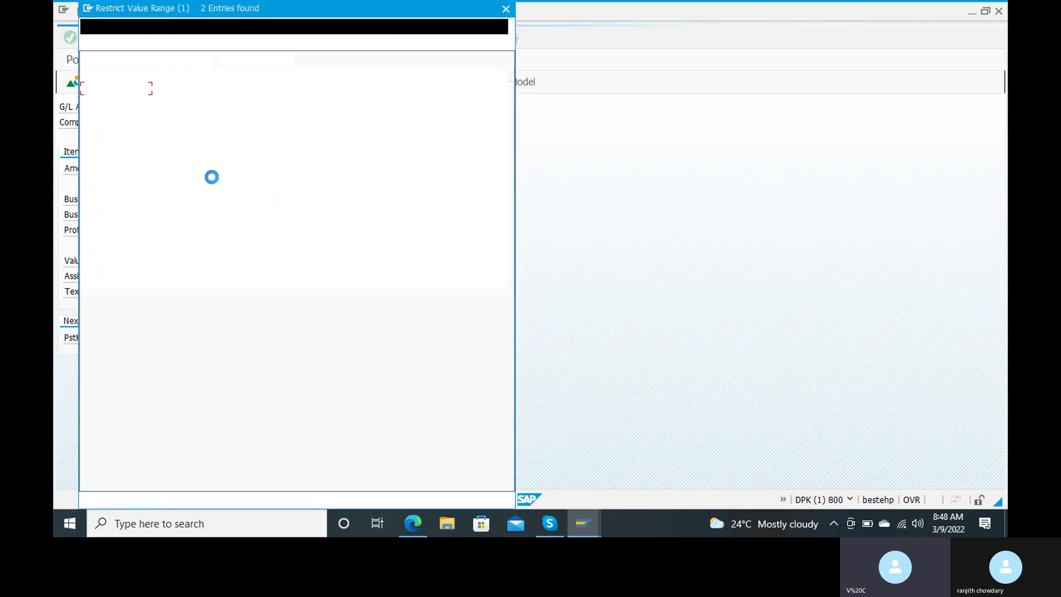
{"action": "double_click", "coordinate": [118, 101]}
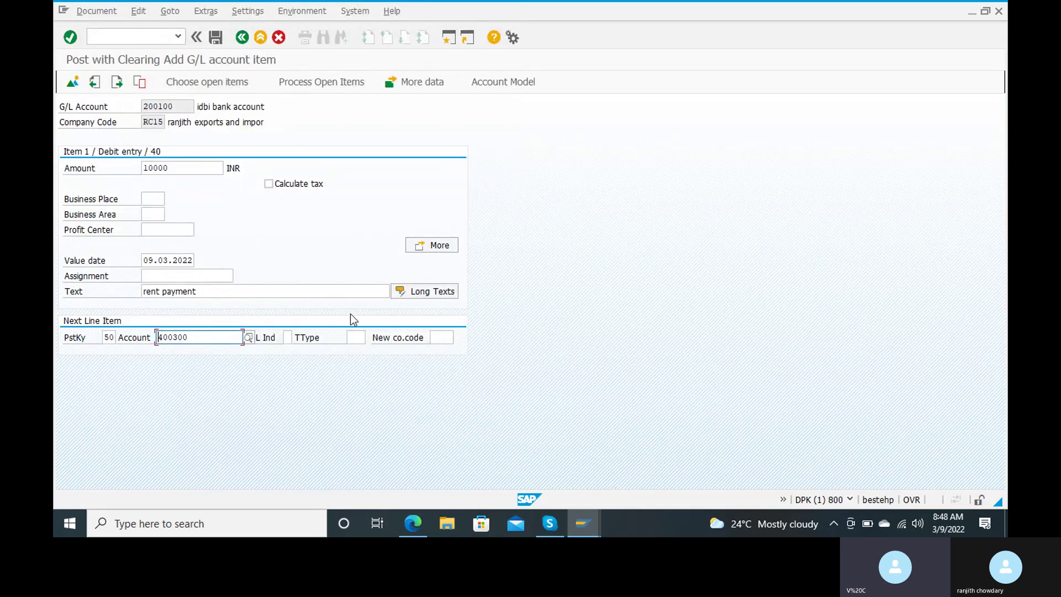
Step: Proceed to the credit line item and fill it with * as the amount and + as the text
{"action": "left_click", "coordinate": [342, 84]}
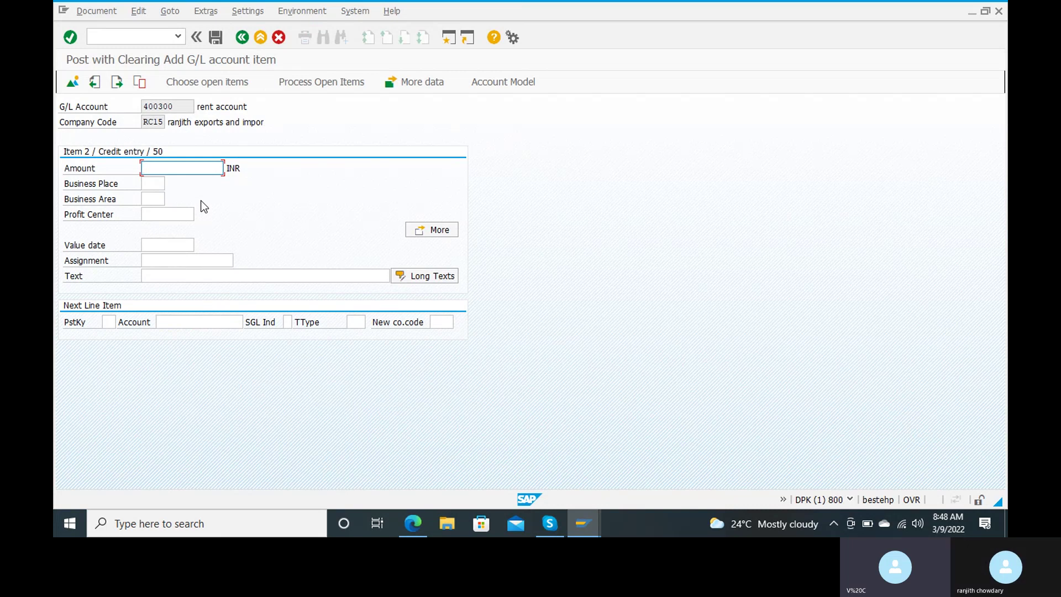
{"action": "type", "text": "*"}
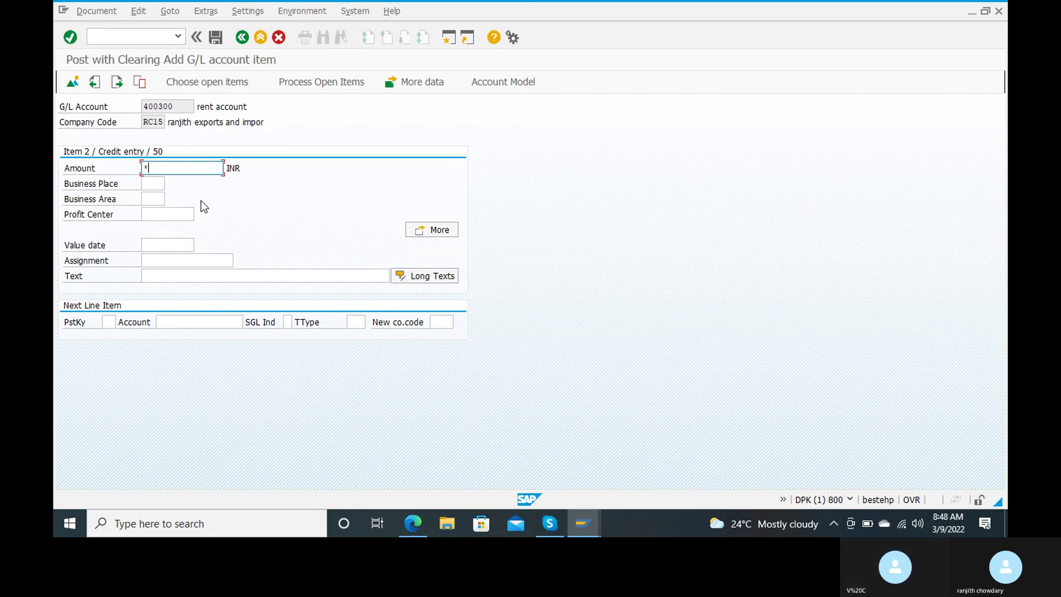
{"action": "left_click", "coordinate": [164, 272]}
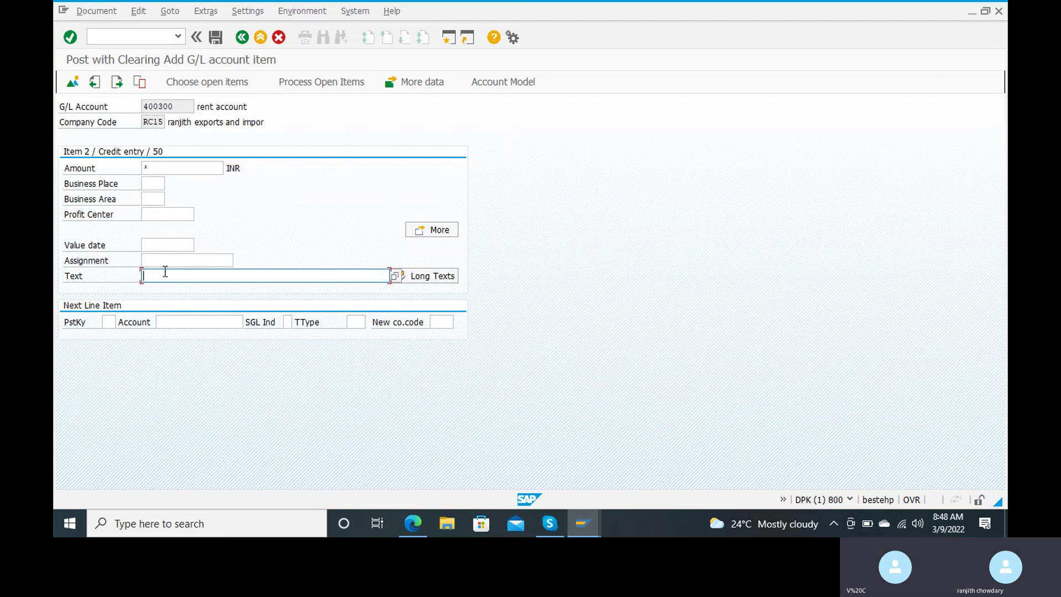
{"action": "type", "text": "+"}
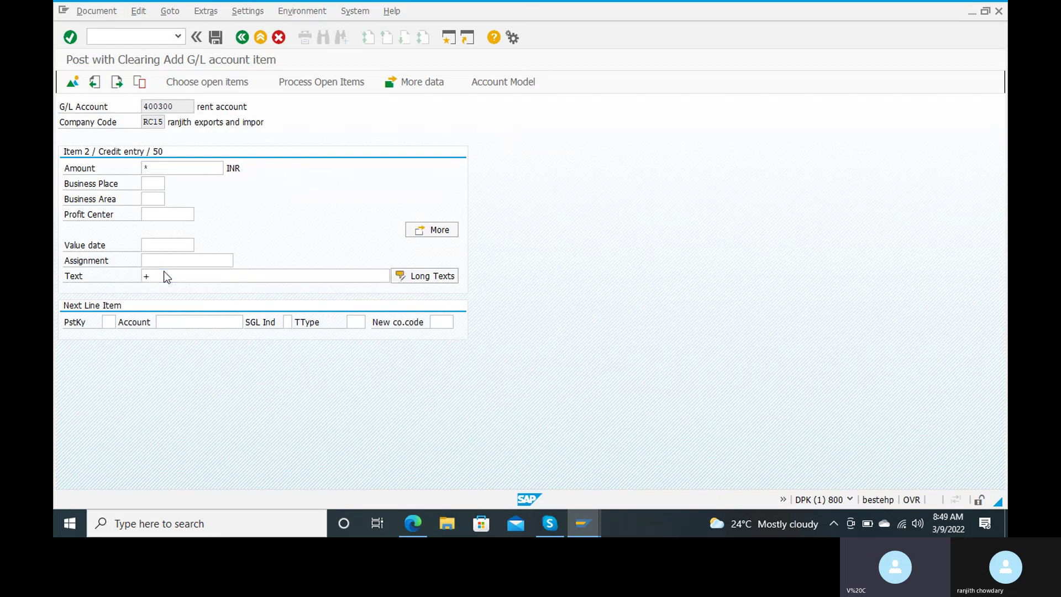
{"action": "key", "text": "Return"}
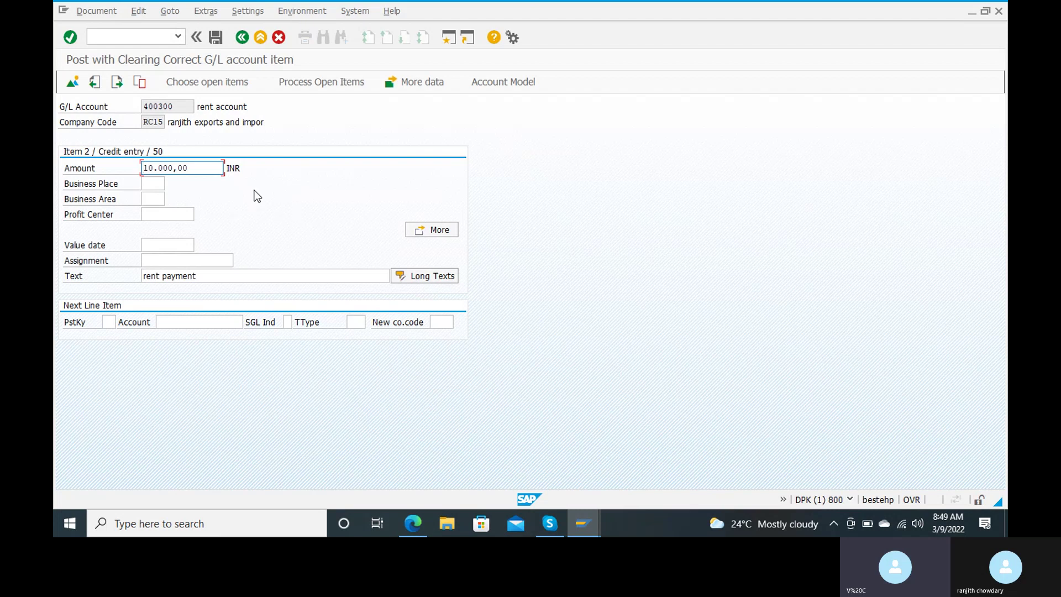
Step: Return to the document overview without selecting open items, simulate the clearing document and post it
{"action": "left_click", "coordinate": [339, 75]}
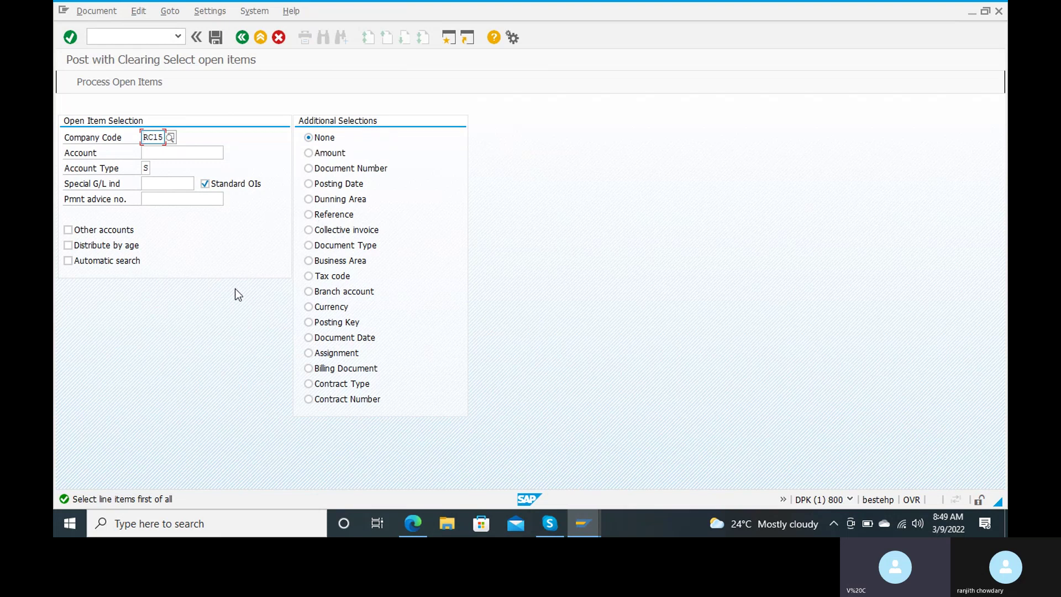
{"action": "left_click", "coordinate": [242, 39]}
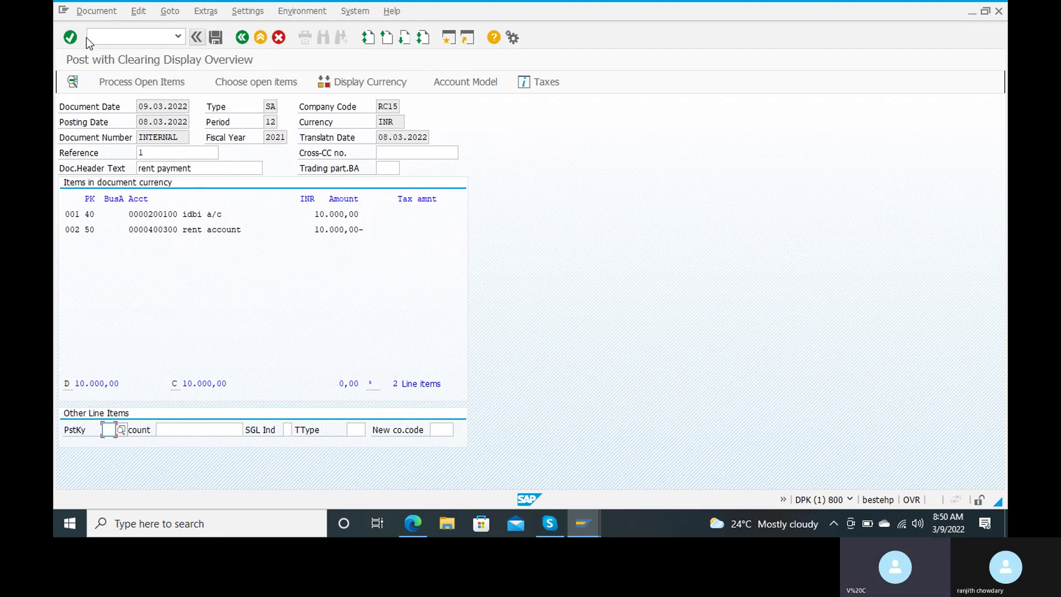
{"action": "left_click", "coordinate": [95, 10]}
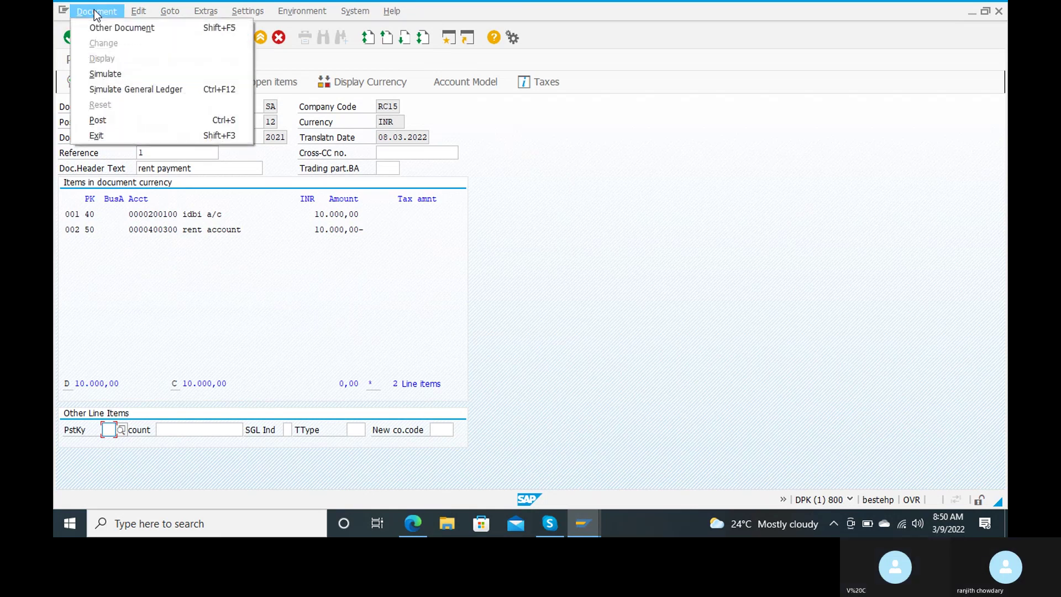
{"action": "left_click", "coordinate": [140, 75]}
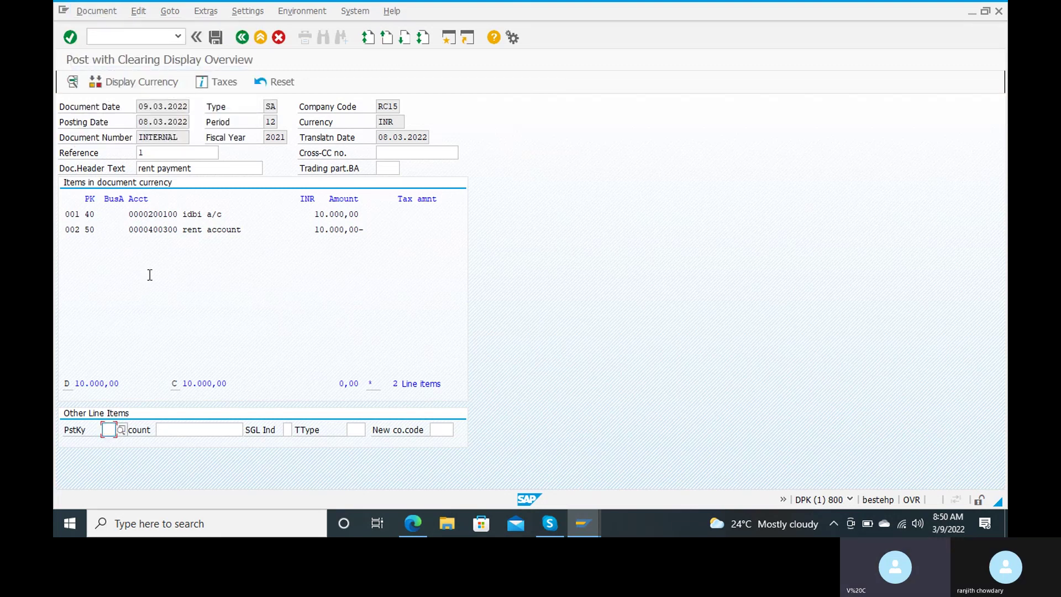
{"action": "left_click", "coordinate": [215, 37]}
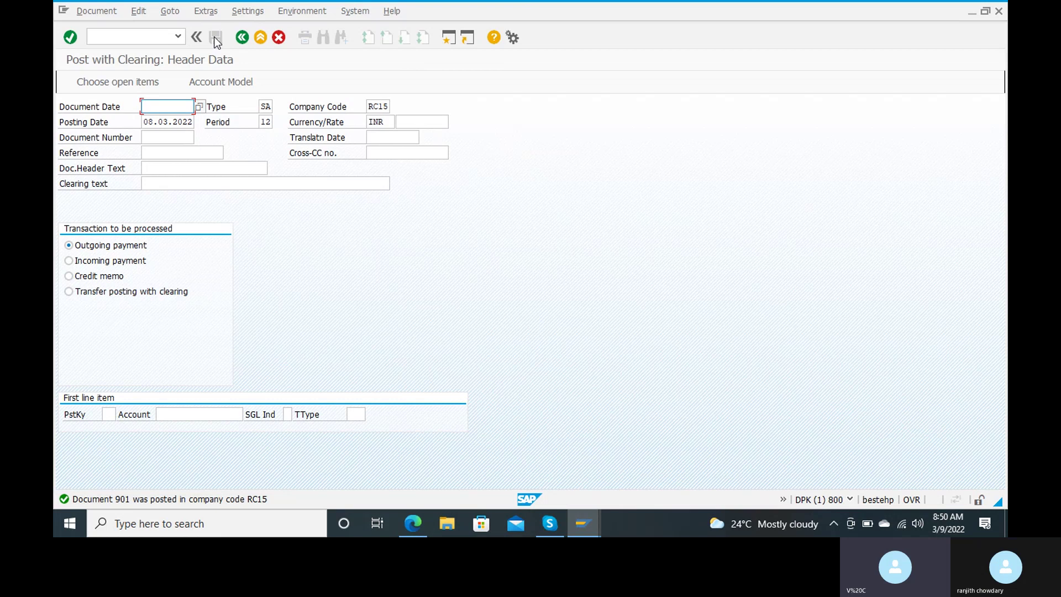
Step: Start the G/L account line item display with transaction code /nfbl3n
{"action": "left_click", "coordinate": [105, 37]}
{"action": "type", "text": "/n"}
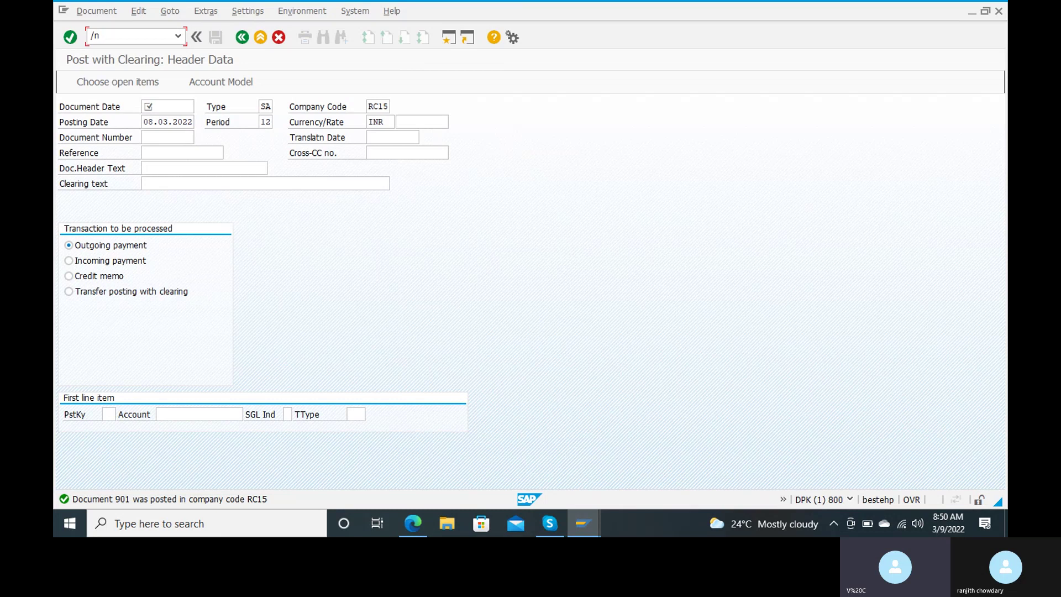
{"action": "type", "text": "b"}
{"action": "key", "text": "BackSpace"}
{"action": "type", "text": "fbl3n"}
{"action": "key", "text": "Return"}
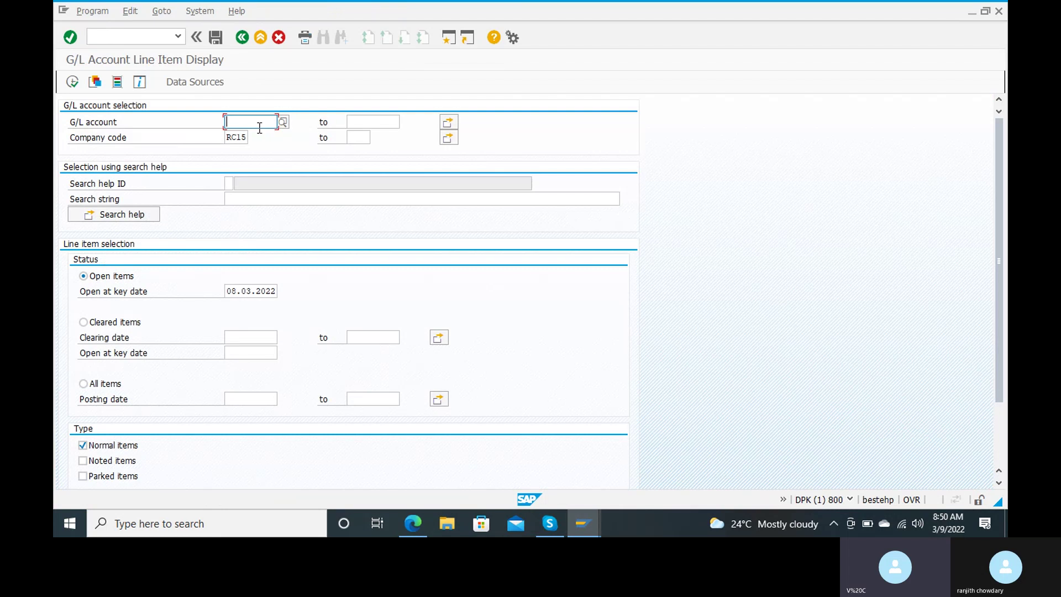
Step: Display the open line items of the rent G/L account in company code RC15 at key date 08.03.2022
{"action": "type", "text": "400"}
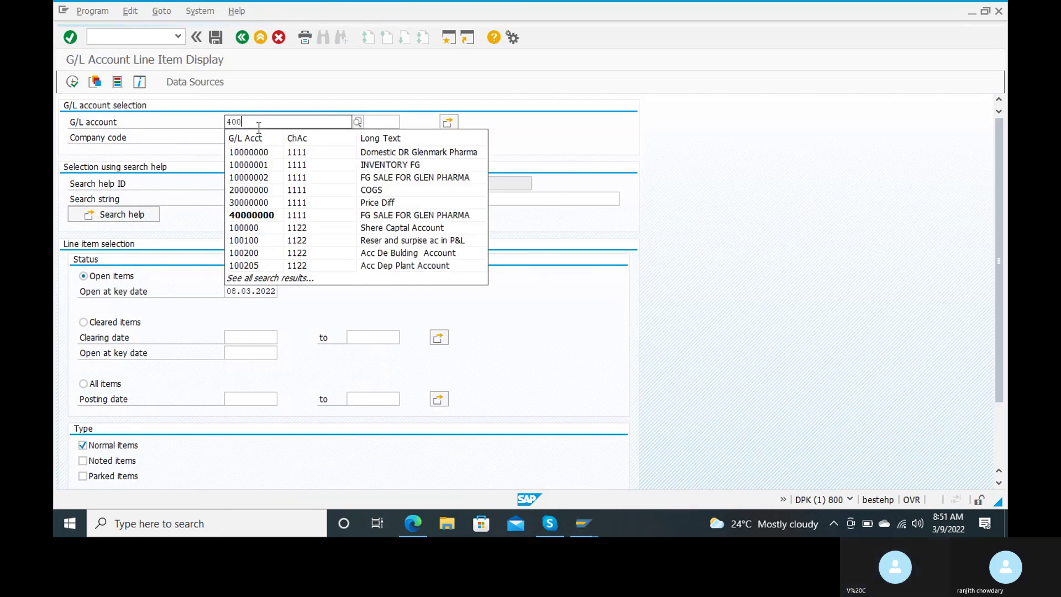
{"action": "type", "text": "300"}
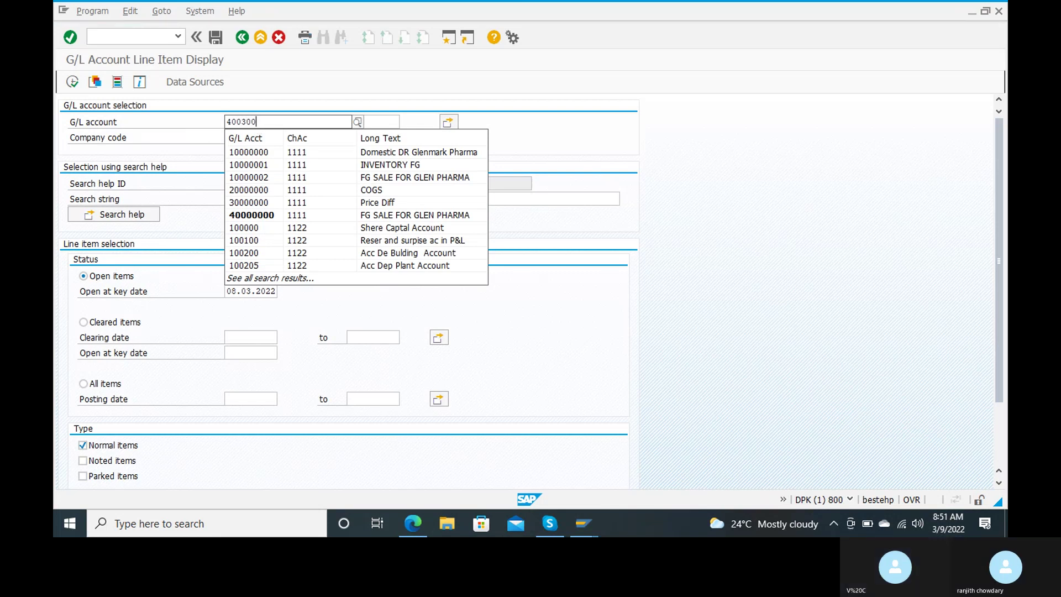
{"action": "key", "text": "Escape"}
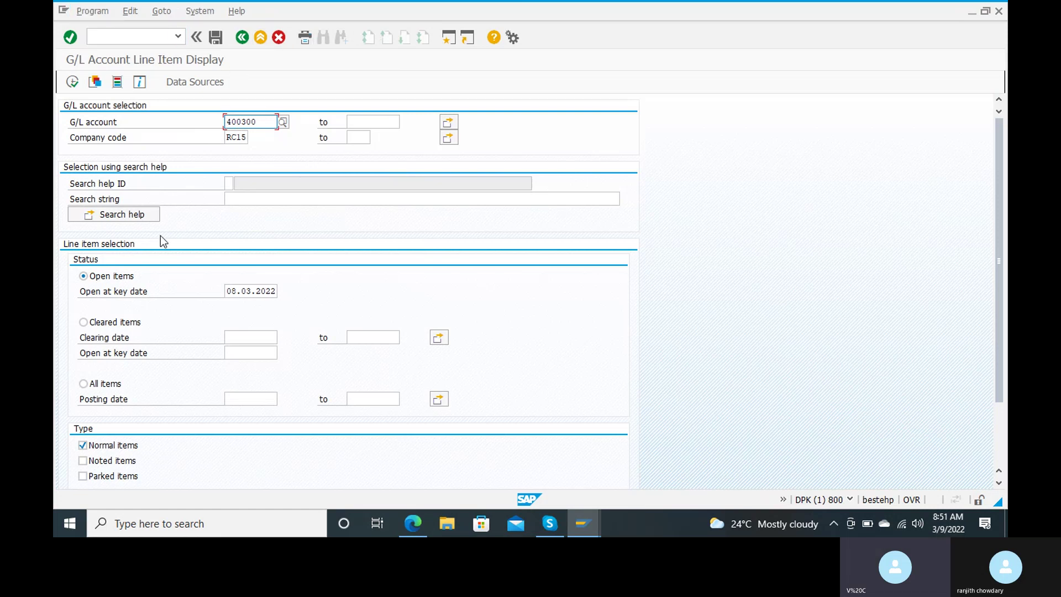
{"action": "left_click", "coordinate": [76, 81]}
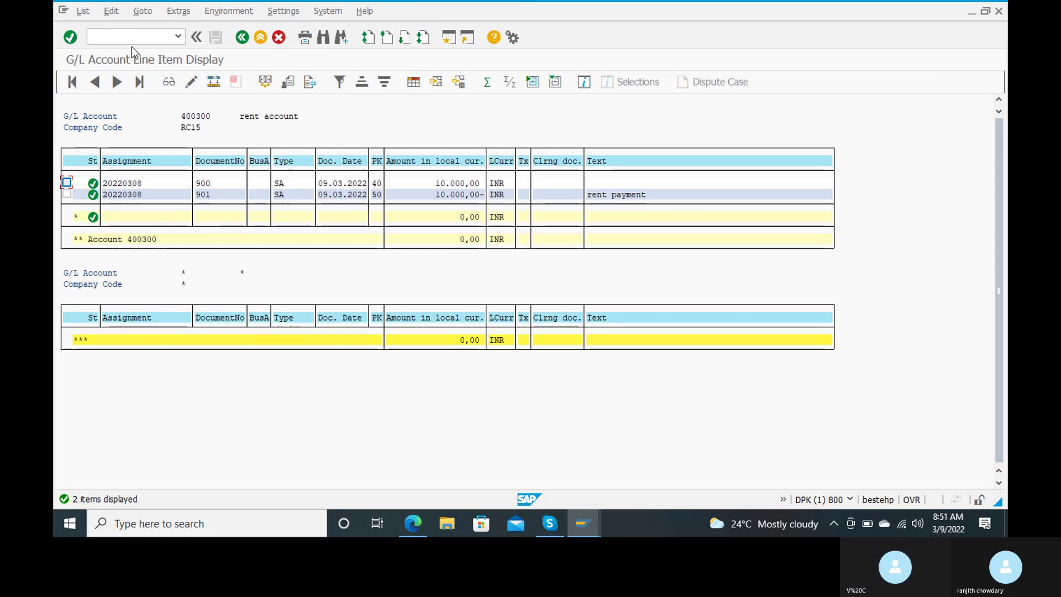
Step: Return to the line item selection and run it for the rent account's cleared items
{"action": "left_click", "coordinate": [244, 41]}
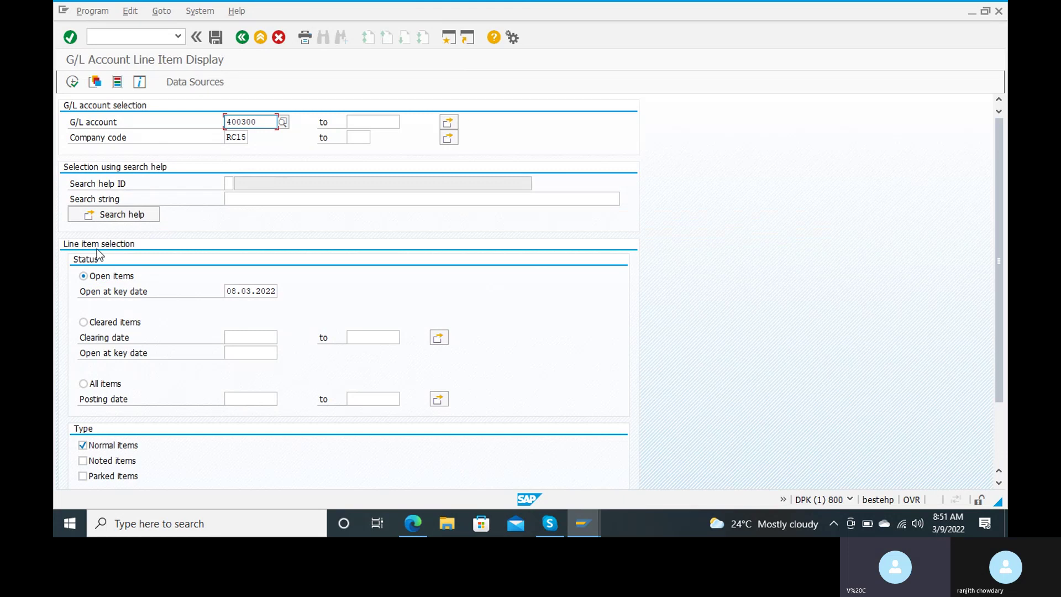
{"action": "left_click", "coordinate": [84, 323]}
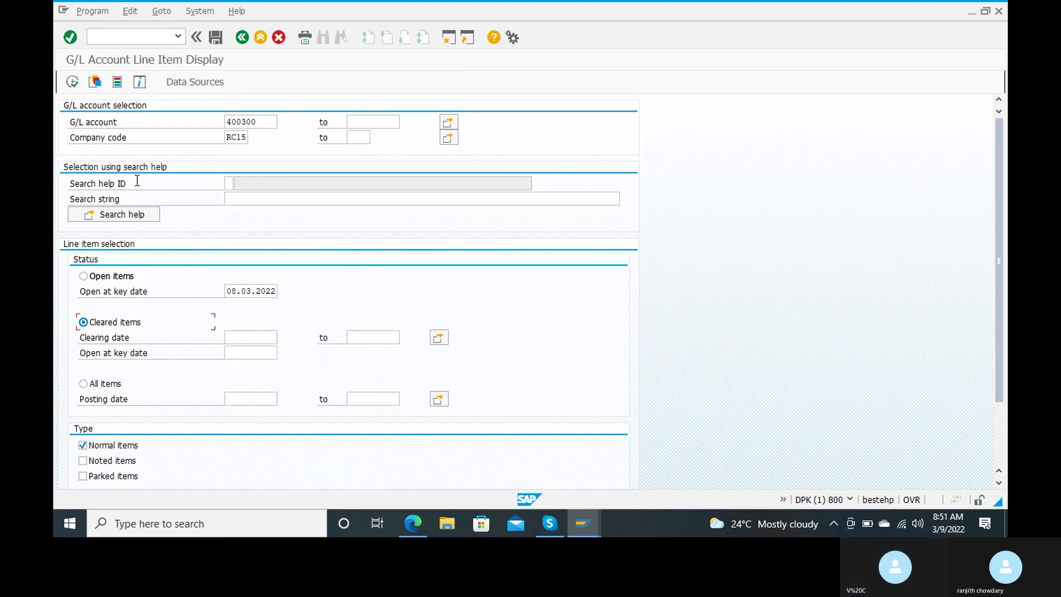
{"action": "left_click", "coordinate": [72, 82]}
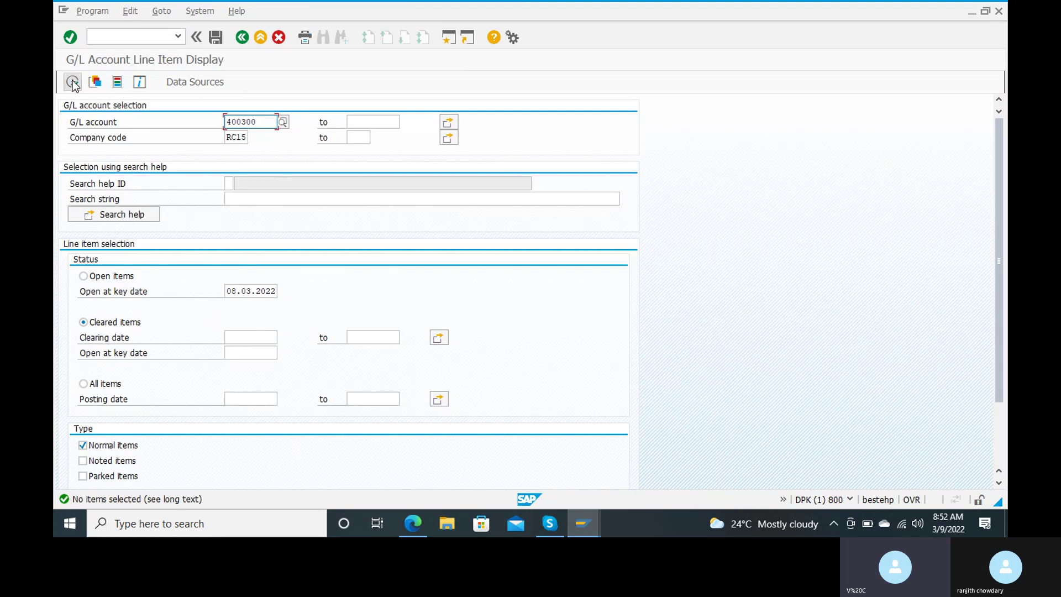
Step: Set the line item status back to open items and clear the G/L account selection
{"action": "left_click", "coordinate": [83, 276]}
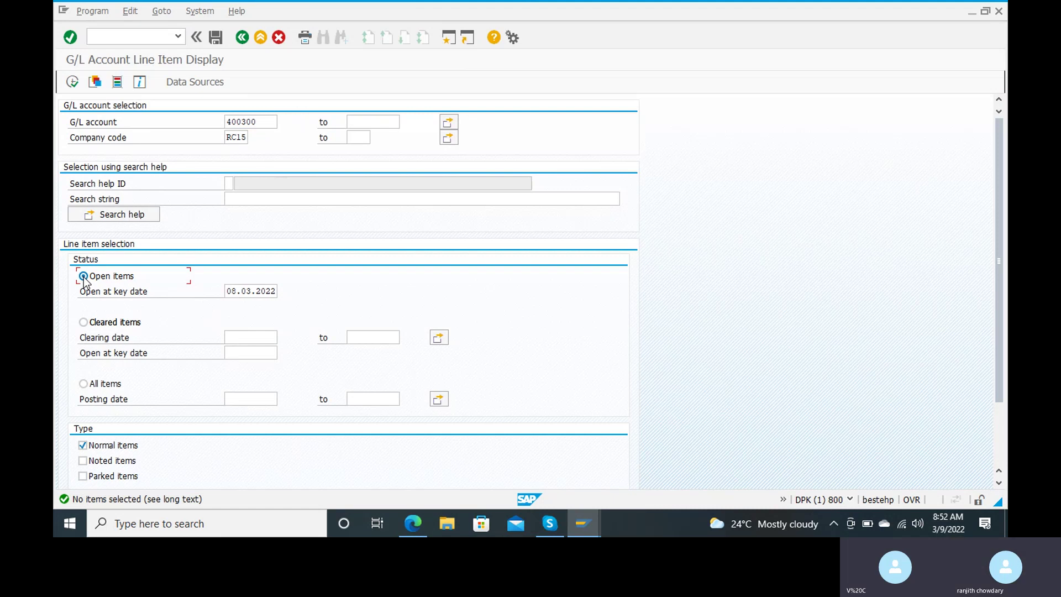
{"action": "left_click", "coordinate": [261, 122]}
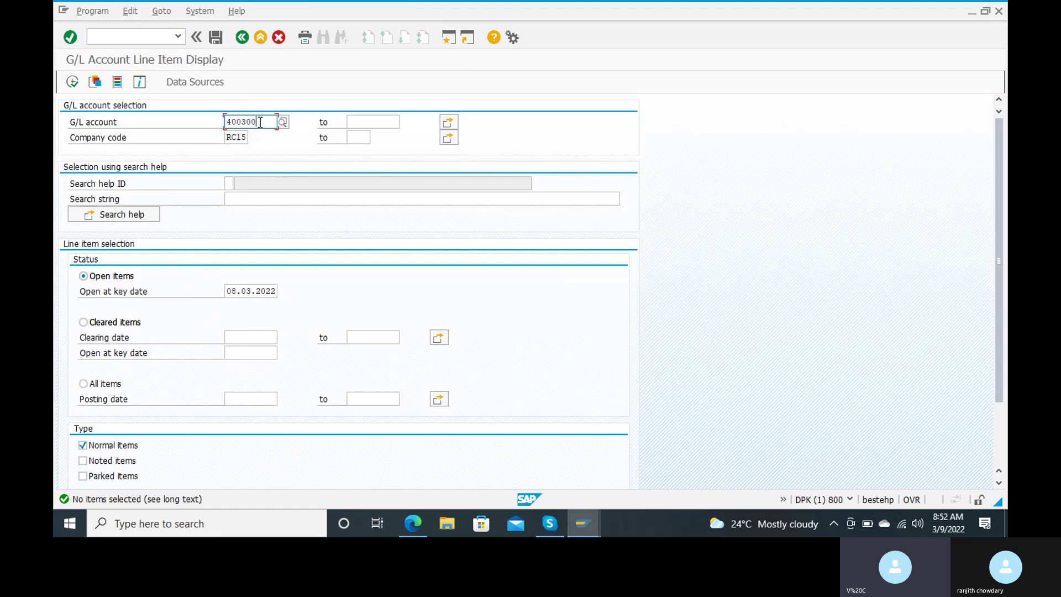
{"action": "key", "text": "BackSpace"}
{"action": "key", "text": "BackSpace"}
{"action": "key", "text": "BackSpace"}
{"action": "key", "text": "BackSpace"}
{"action": "key", "text": "BackSpace"}
{"action": "key", "text": "BackSpace"}
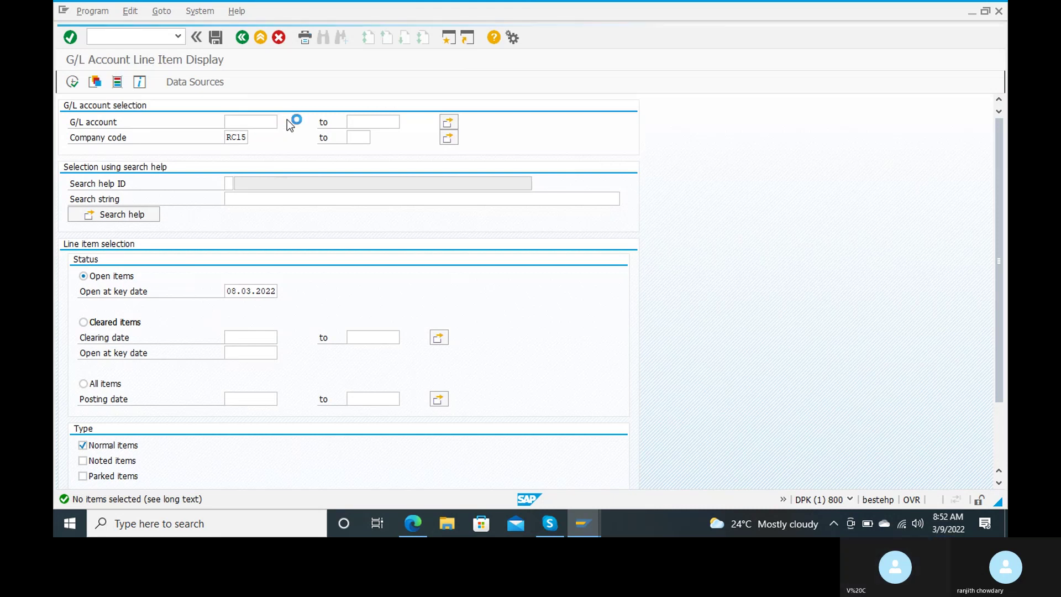
{"action": "left_click", "coordinate": [287, 119]}
{"action": "left_click", "coordinate": [607, 344]}
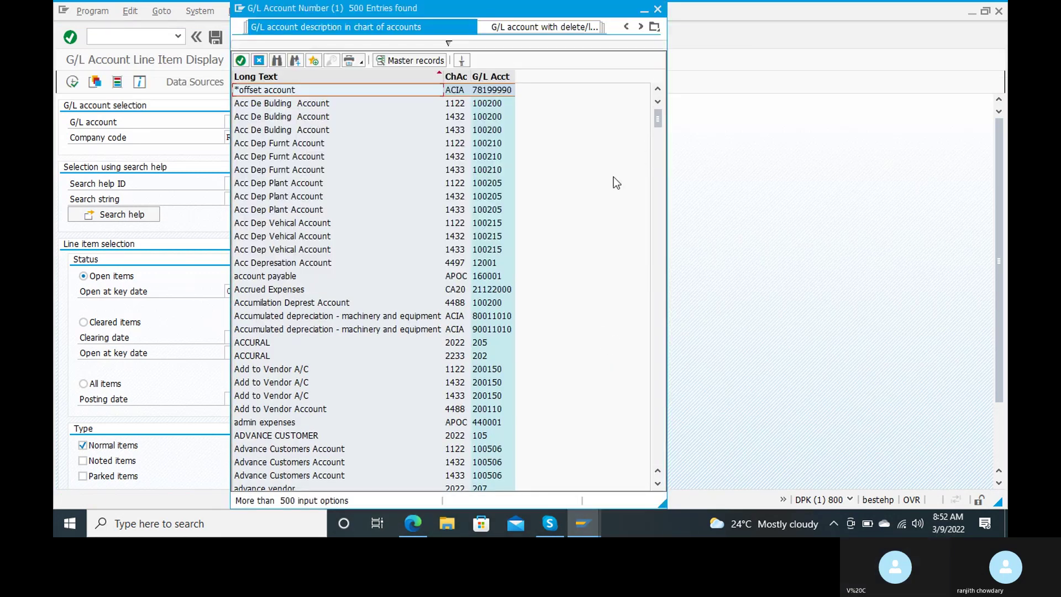
{"action": "left_click", "coordinate": [658, 10]}
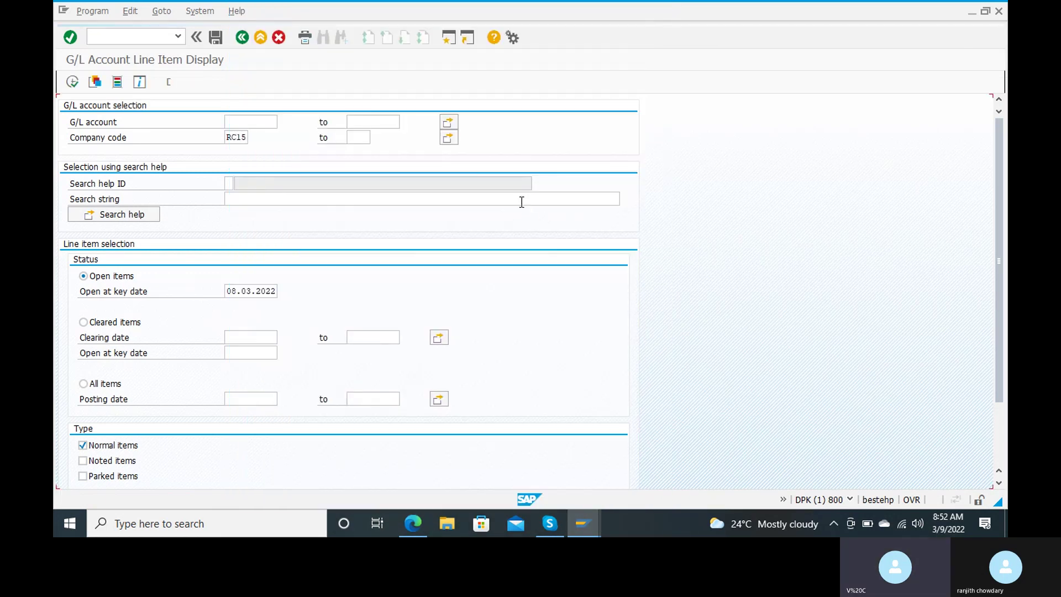
Step: Find the idbi bank account through chart of accounts RANJ and display its open line items in company code RC15 at key date 08.03.2022
{"action": "left_click", "coordinate": [283, 122]}
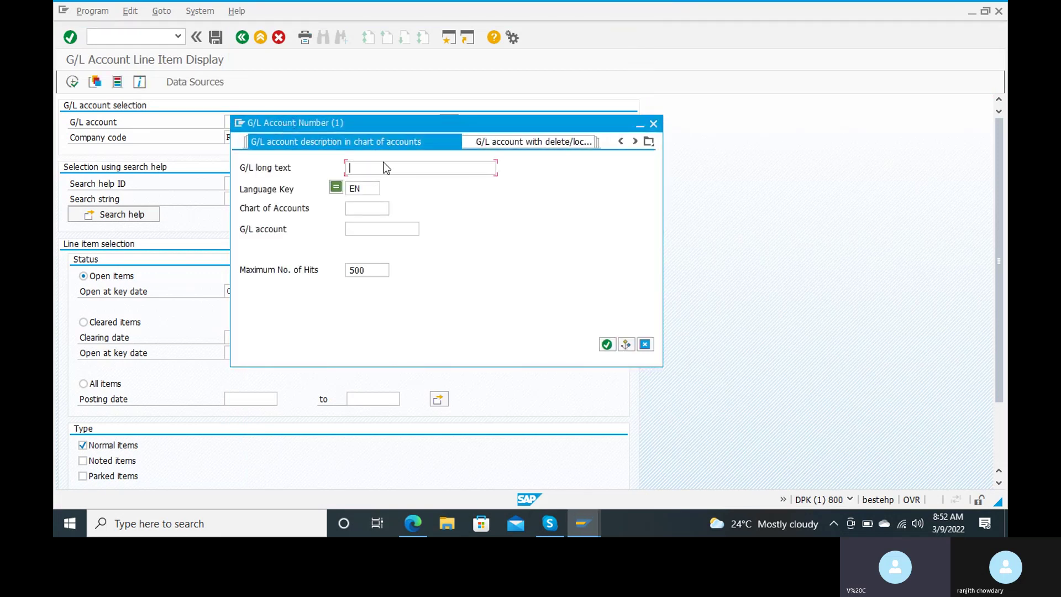
{"action": "left_click", "coordinate": [360, 210]}
{"action": "type", "text": "ranj"}
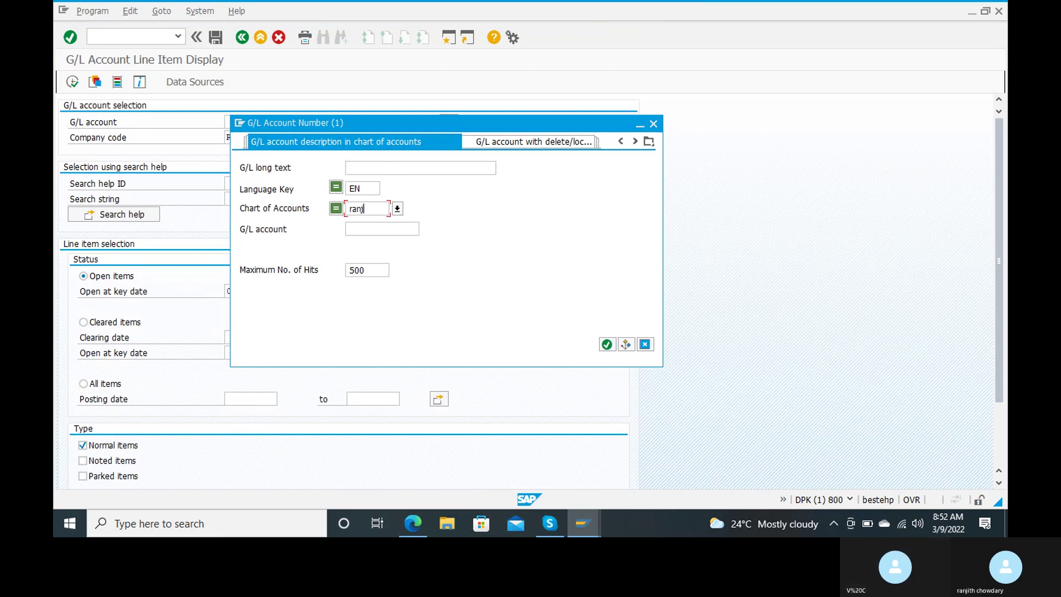
{"action": "left_click", "coordinate": [606, 344]}
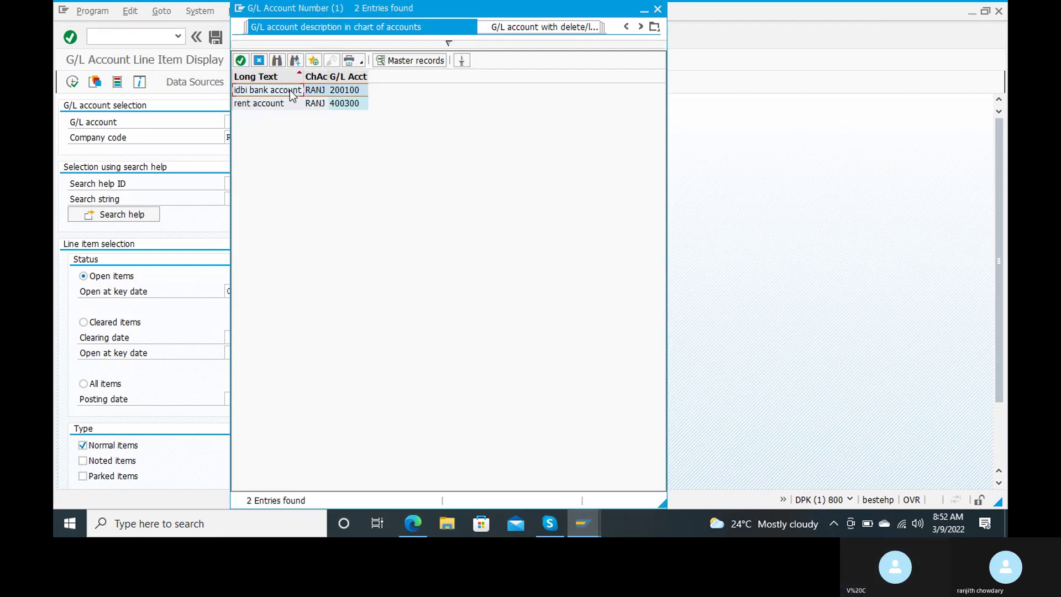
{"action": "double_click", "coordinate": [253, 91]}
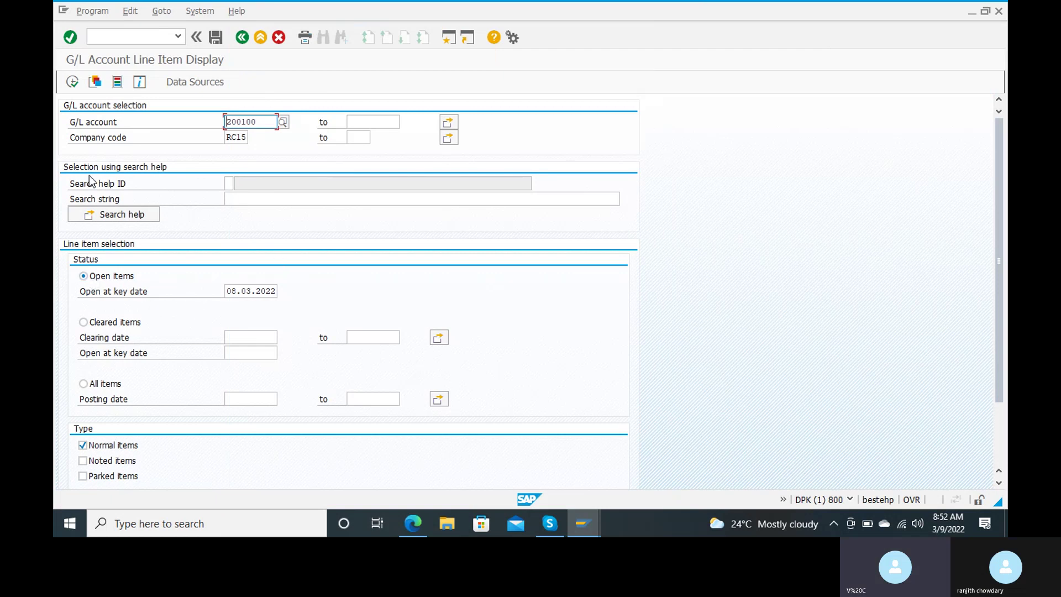
{"action": "left_click", "coordinate": [71, 81]}
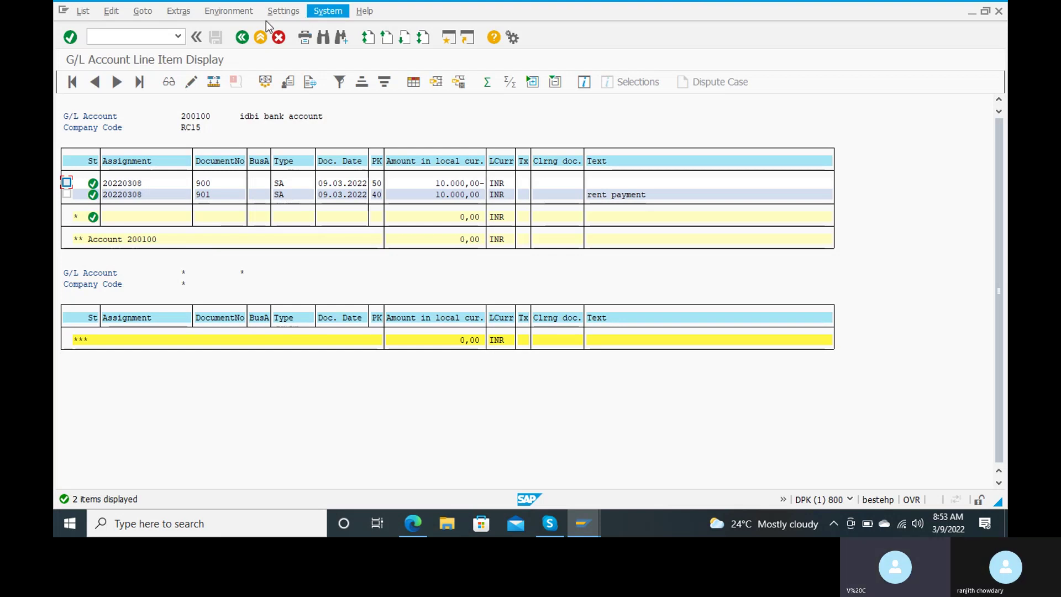
Step: Return to the line item selection and run it for the idbi bank account's cleared items, followed by all items
{"action": "left_click", "coordinate": [242, 38]}
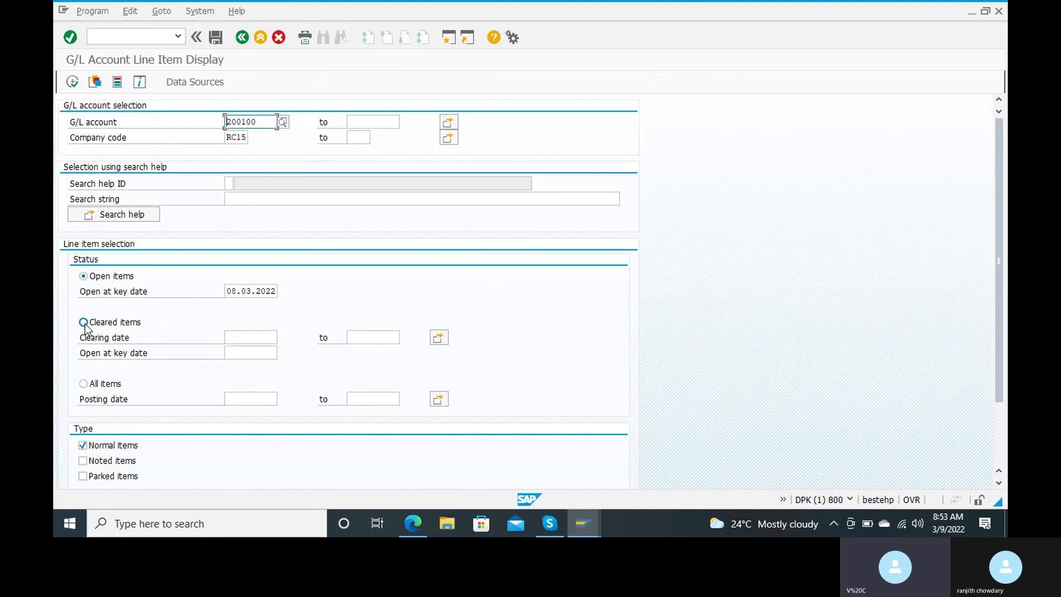
{"action": "left_click", "coordinate": [84, 322]}
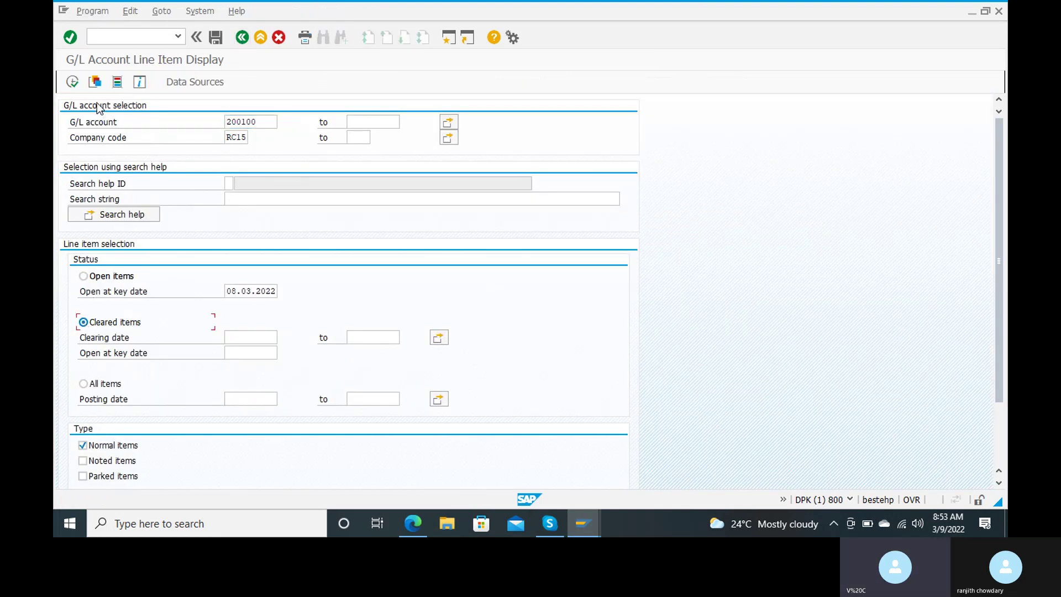
{"action": "left_click", "coordinate": [72, 83]}
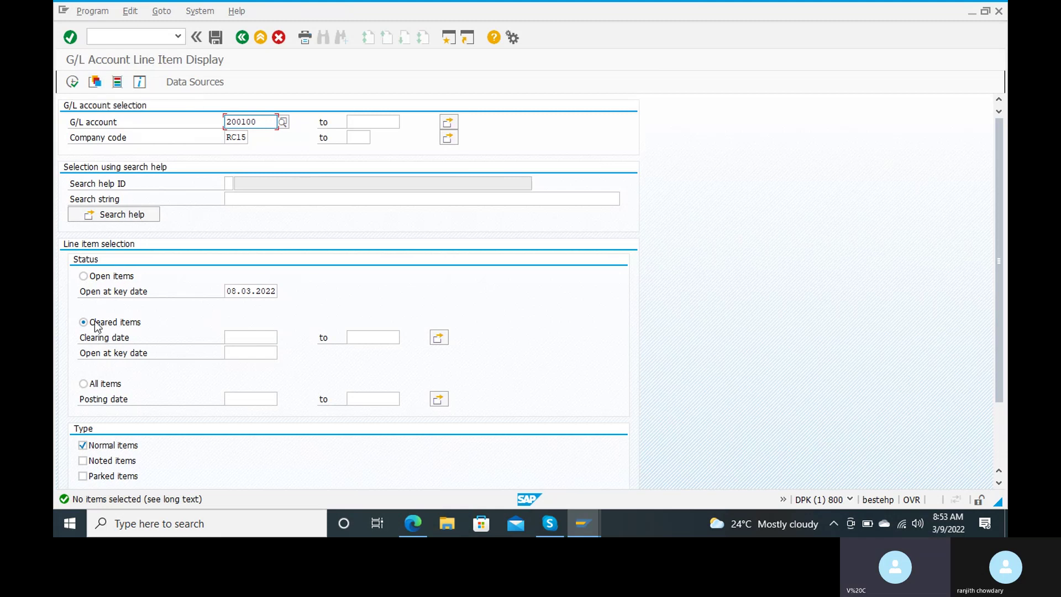
{"action": "left_click", "coordinate": [89, 385]}
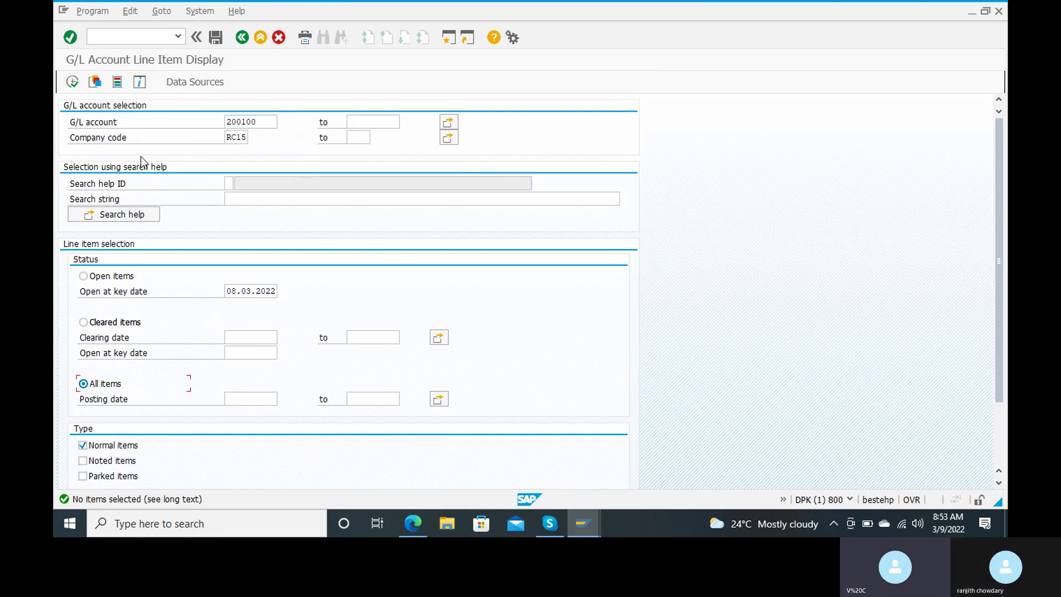
{"action": "left_click", "coordinate": [73, 83]}
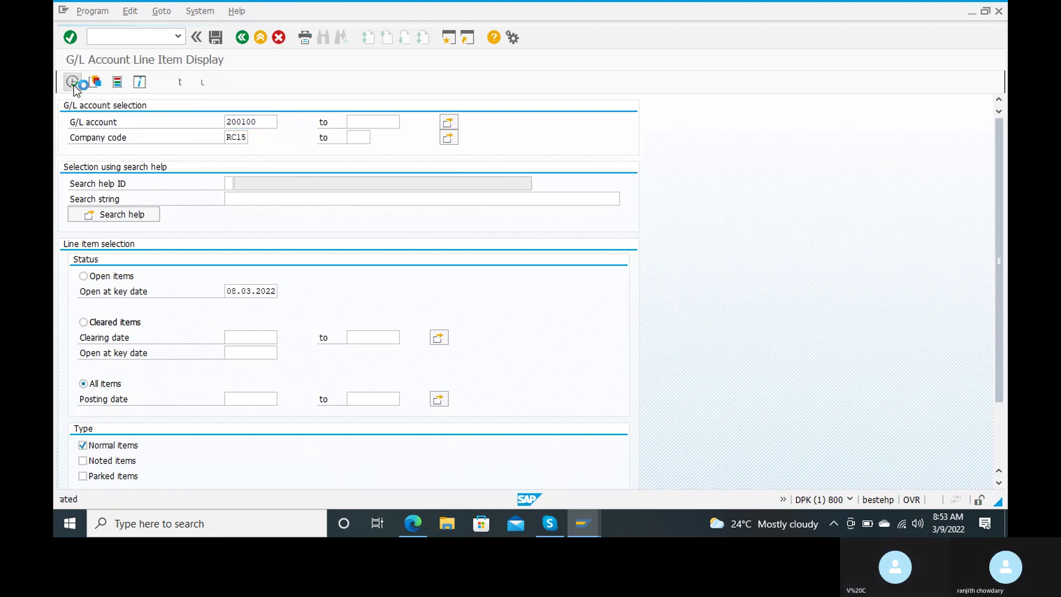